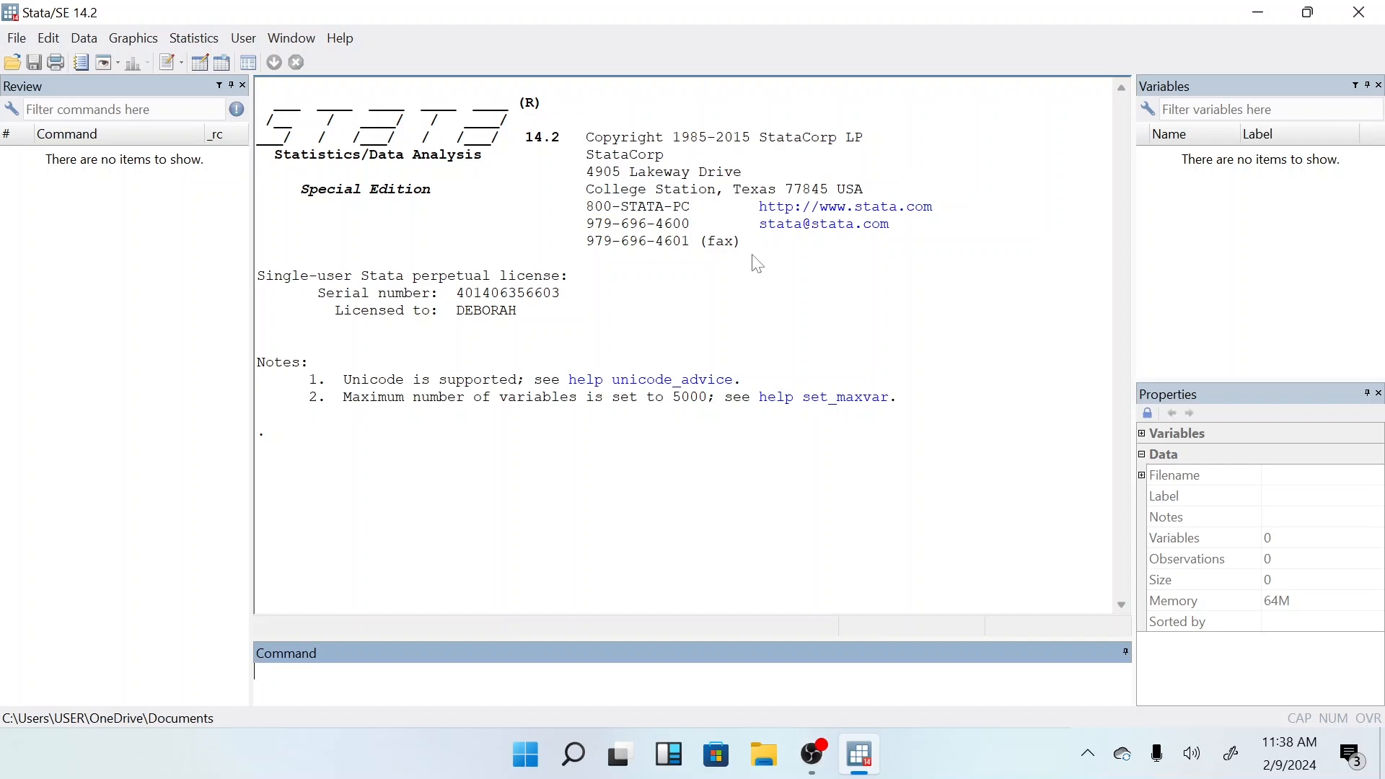
Import the delimited text file "Panel Dataset(Cost Data of US Airlines).csv" with default settings and view its contents in the Data Editor
{"action": "left_click", "coordinate": [16, 38]}
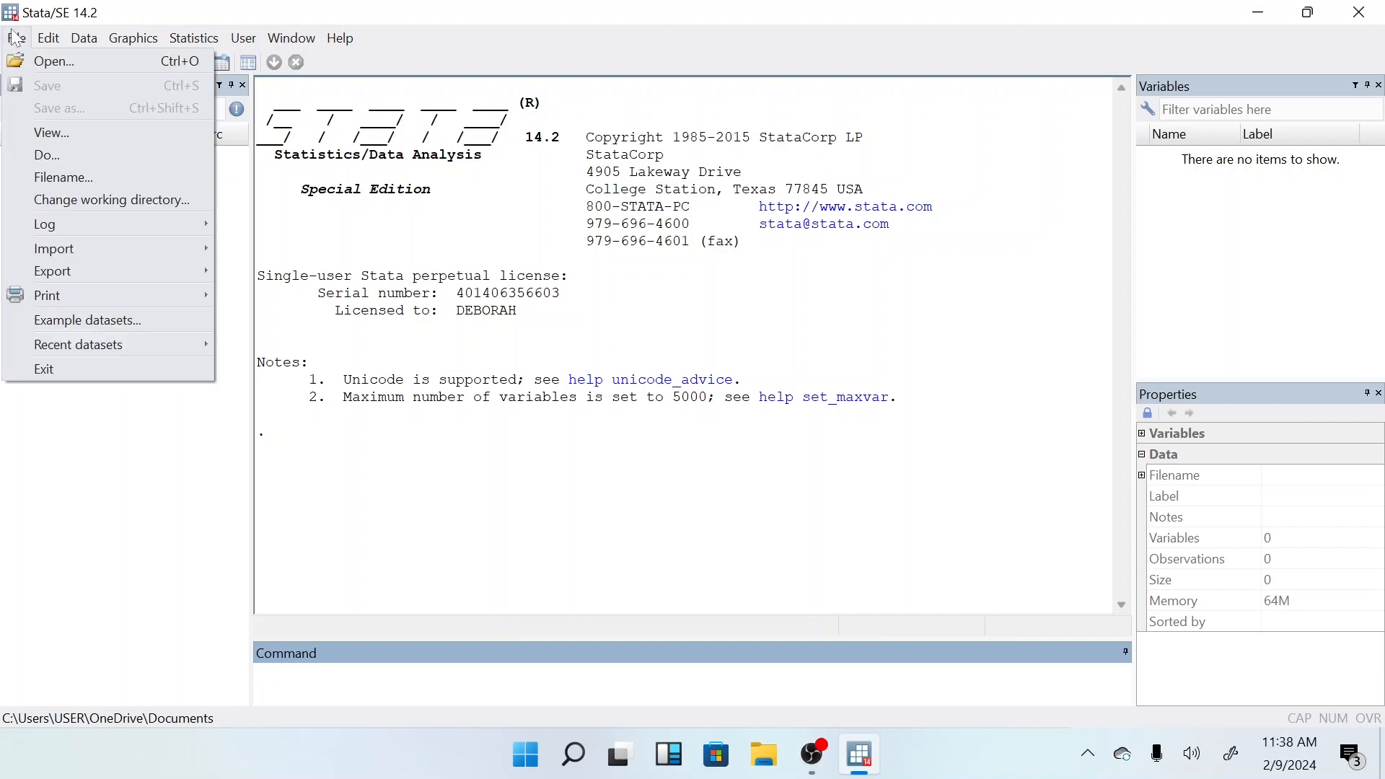
{"action": "mouse_move", "coordinate": [149, 245]}
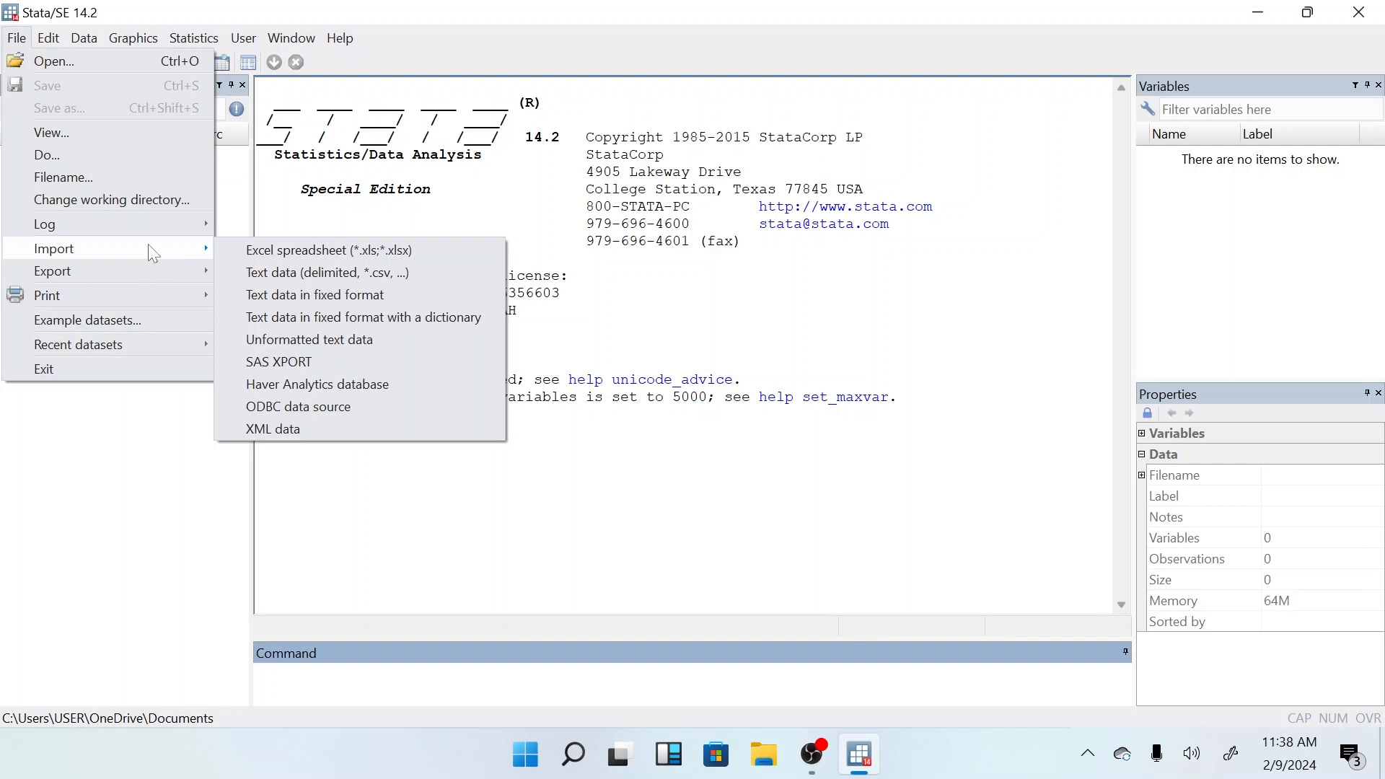
{"action": "left_click", "coordinate": [355, 275]}
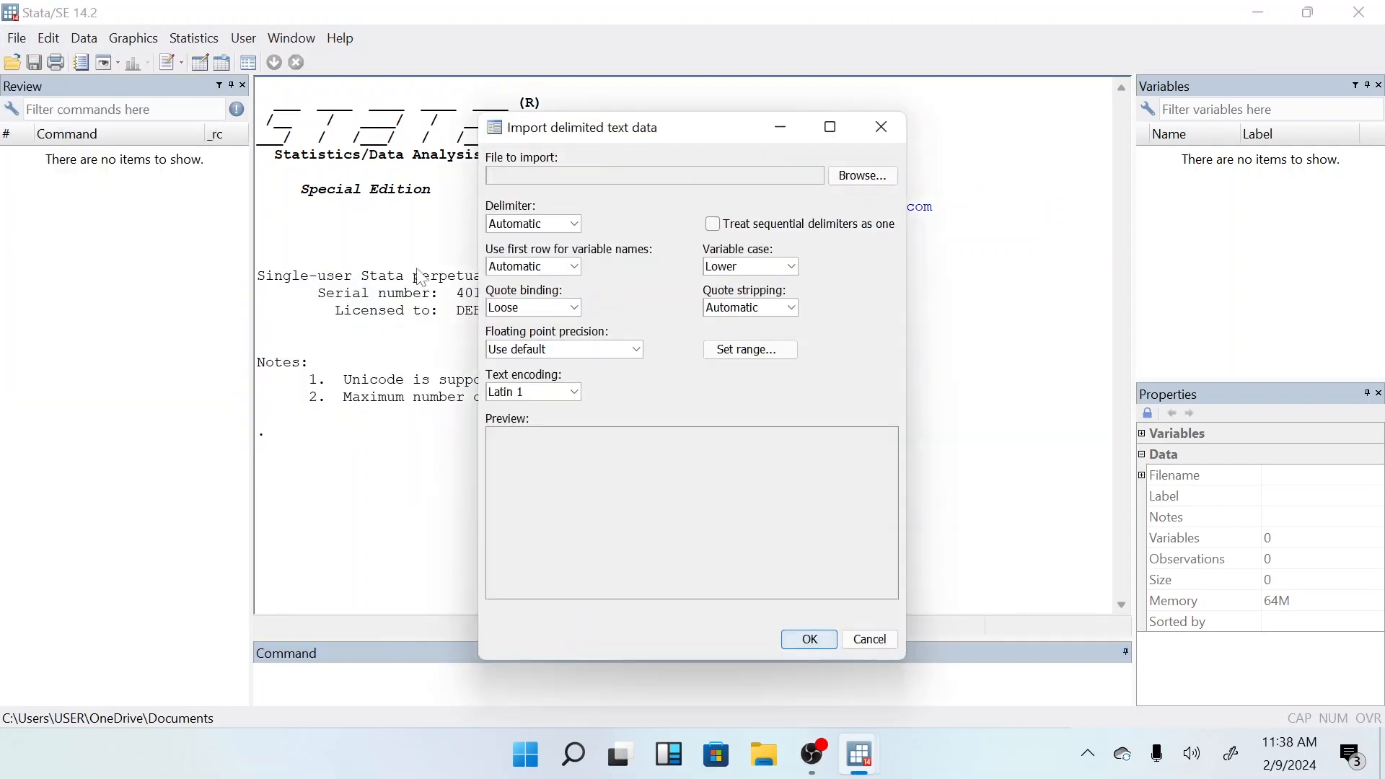
{"action": "left_click", "coordinate": [887, 175]}
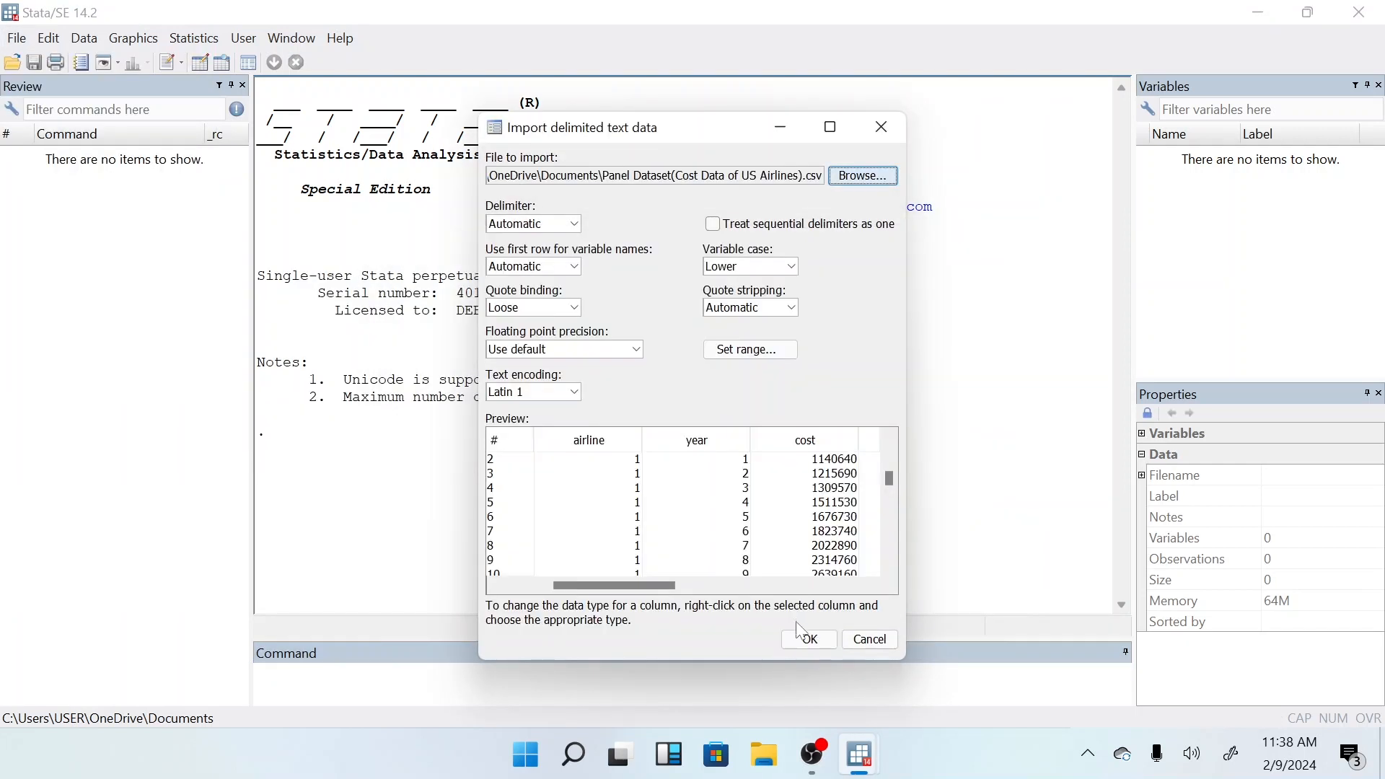
{"action": "left_click", "coordinate": [811, 640]}
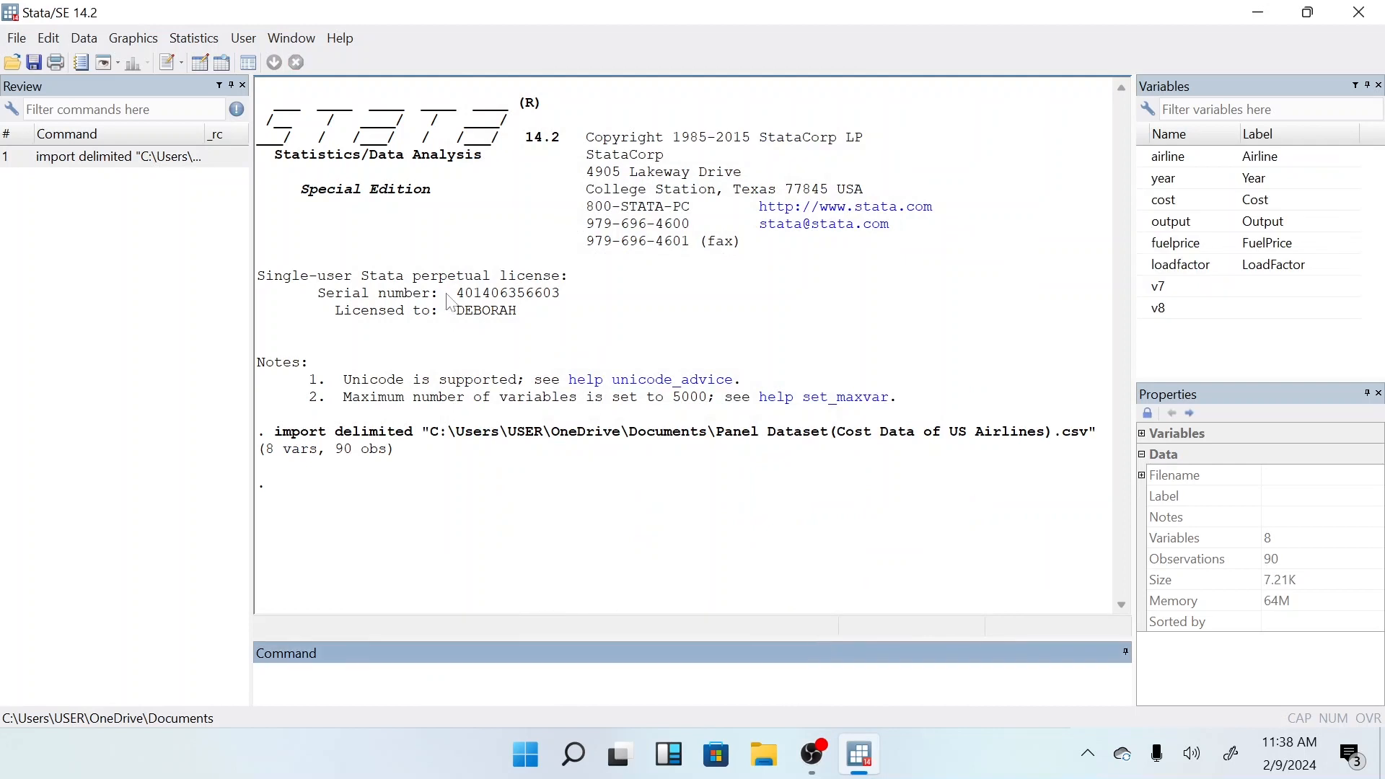
{"action": "left_click", "coordinate": [199, 64]}
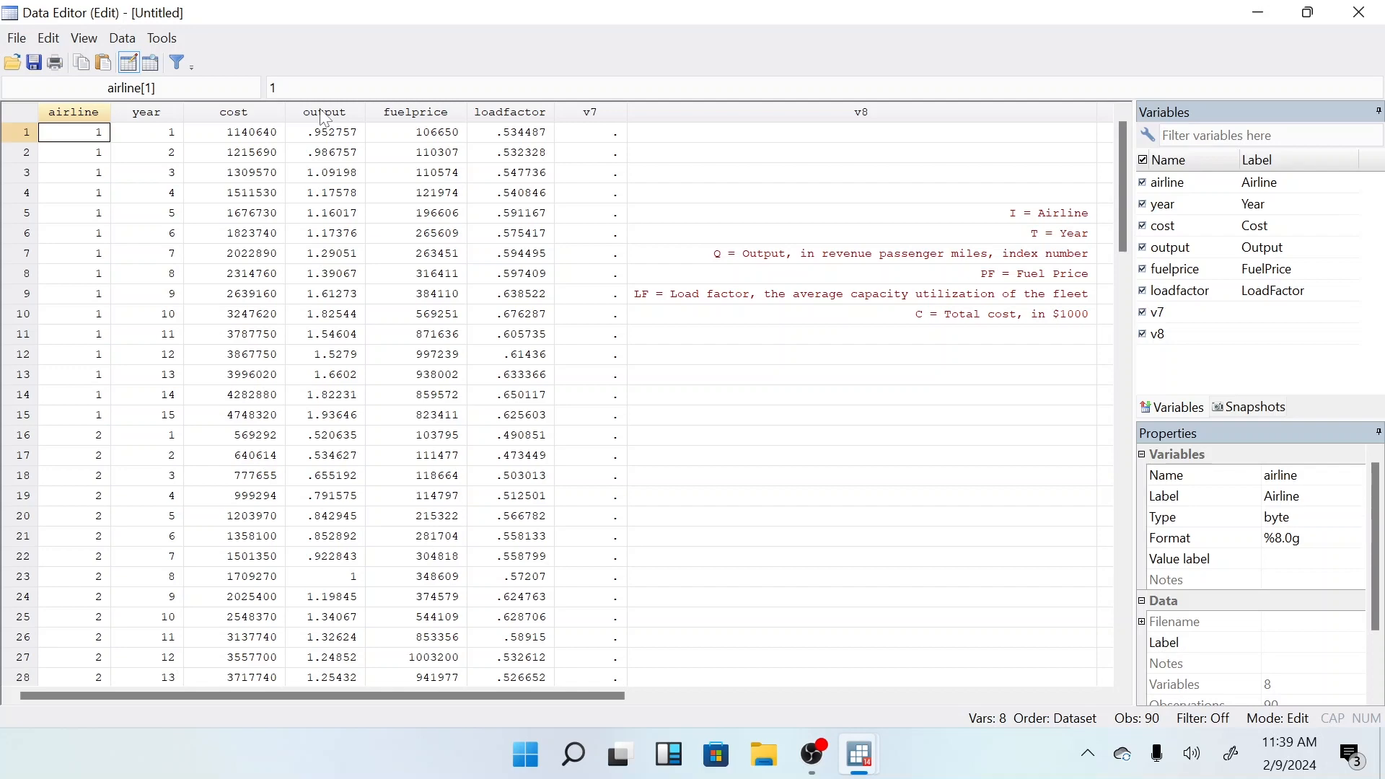
{"action": "left_click", "coordinate": [1251, 11]}
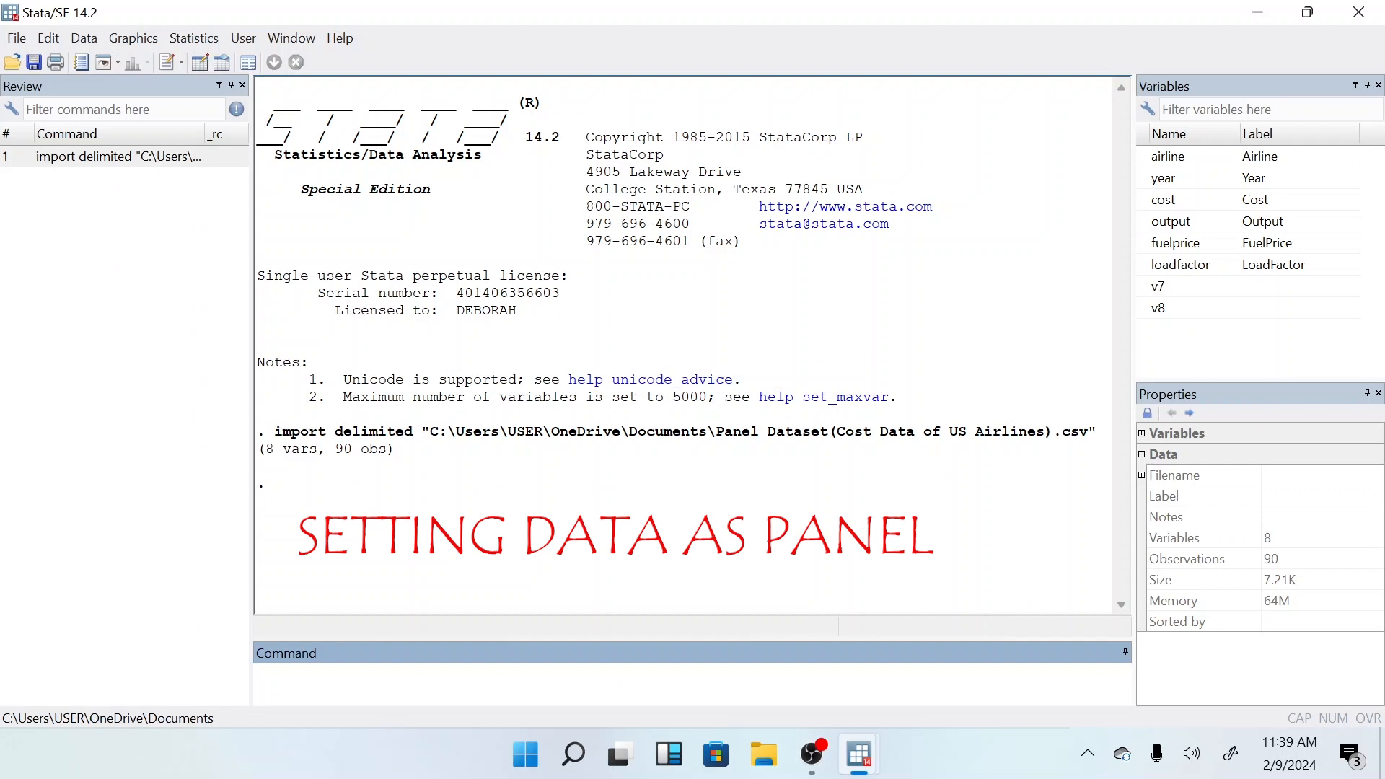
Declare the dataset as panel data with the command "xtset airline year"
{"action": "type", "text": "xtset "}
{"action": "type", "text": "airl"}
{"action": "key", "text": "BackSpace"}
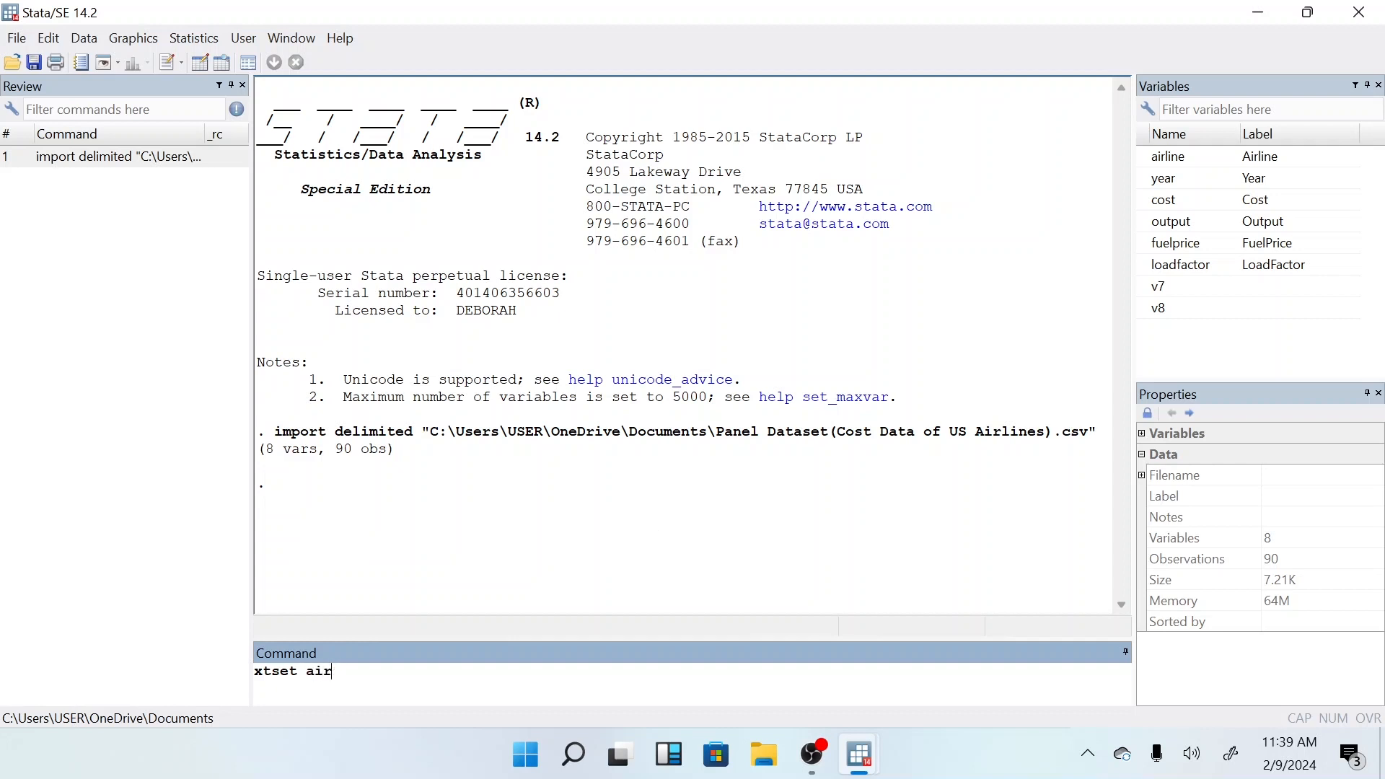
{"action": "type", "text": "line year"}
{"action": "key", "text": "Return"}
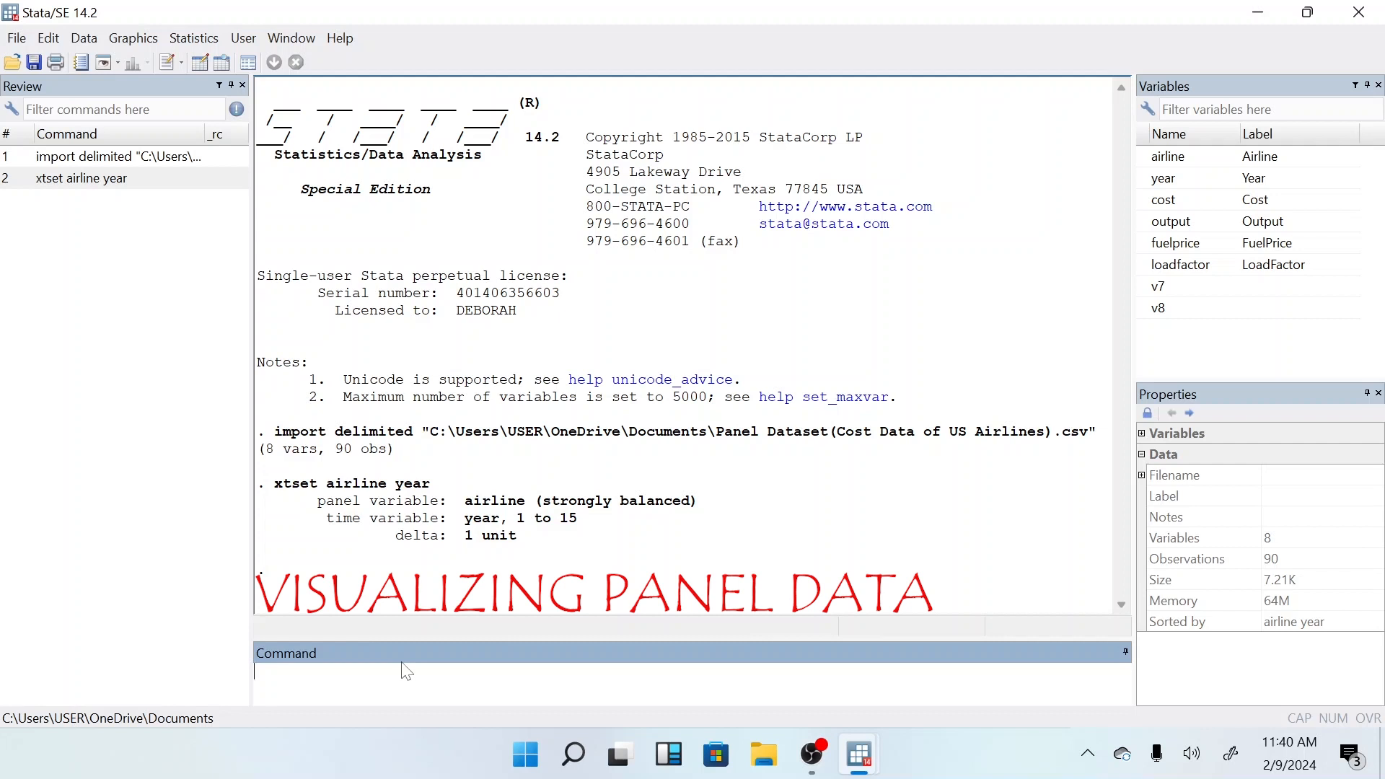
Plot cost over time in separate graphs for each airline with "xtline cost", and minimize the graph window
{"action": "type", "text": "xtline"}
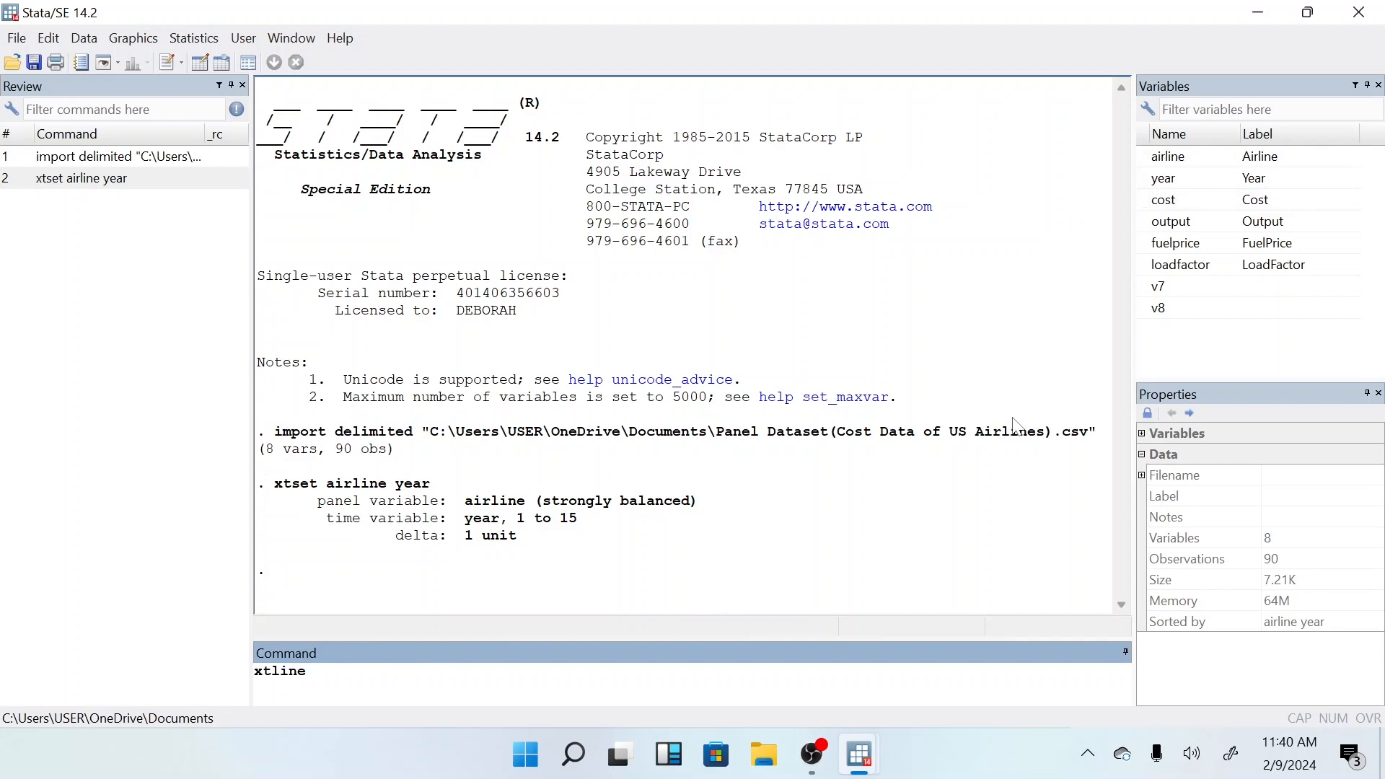
{"action": "type", "text": "cost"}
{"action": "key", "text": "Return"}
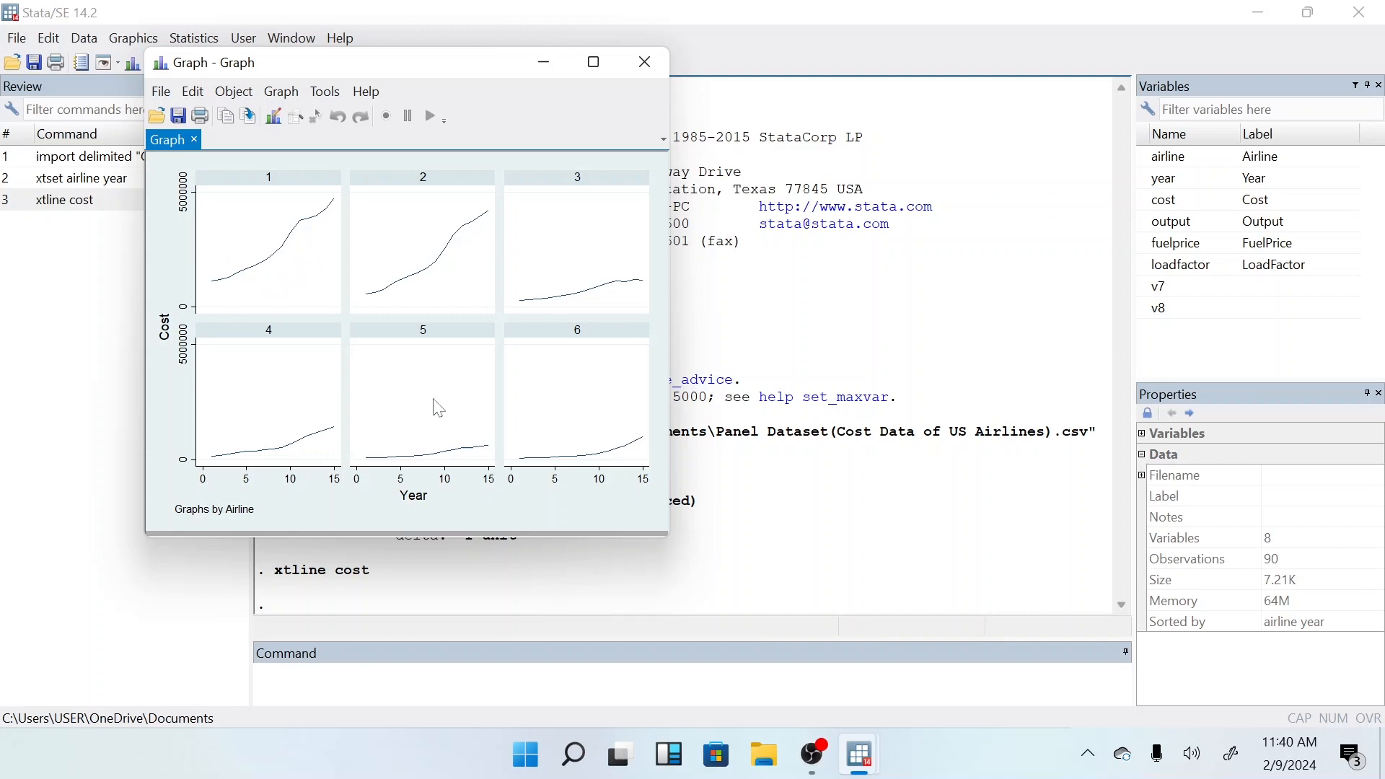
{"action": "left_click", "coordinate": [544, 62]}
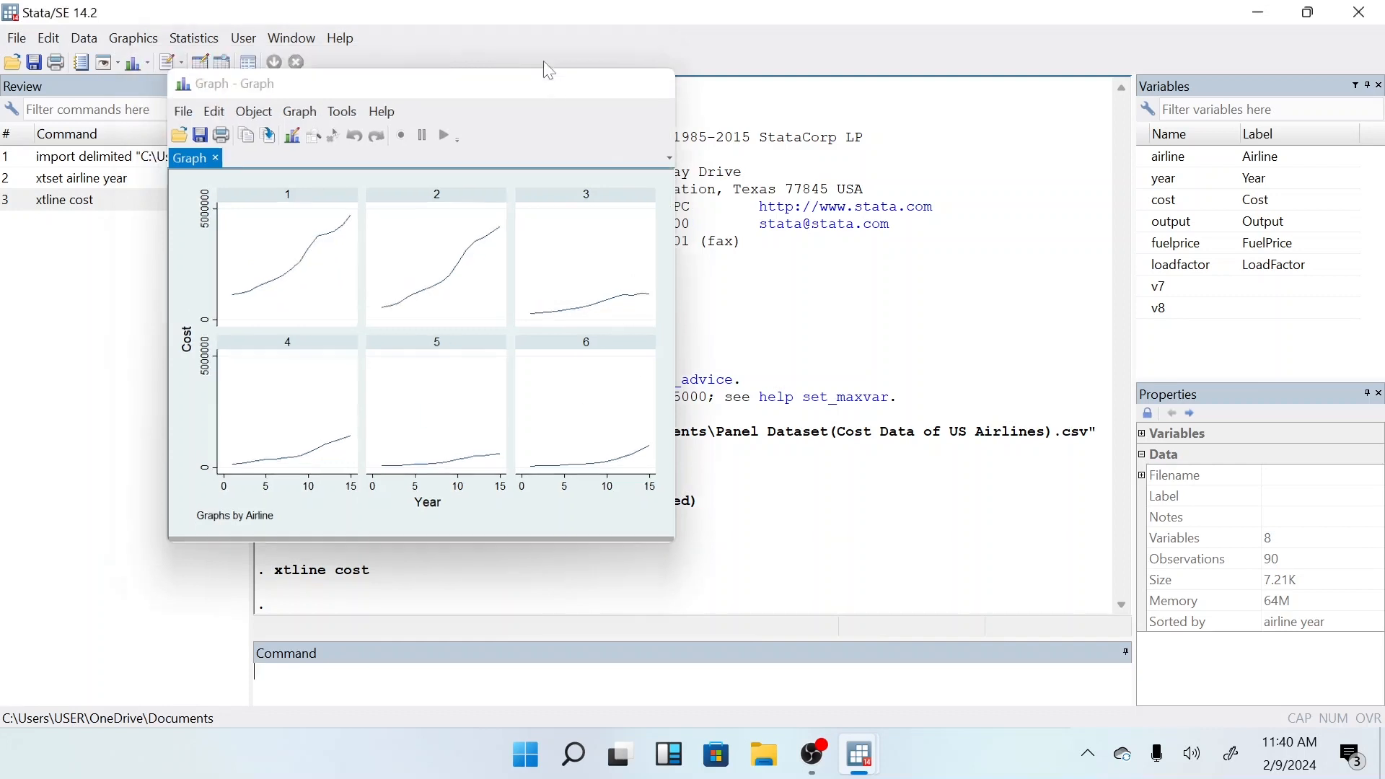
Plot output over time in separate graphs for each airline with "xtline output", and minimize the graph window
{"action": "type", "text": "x"}
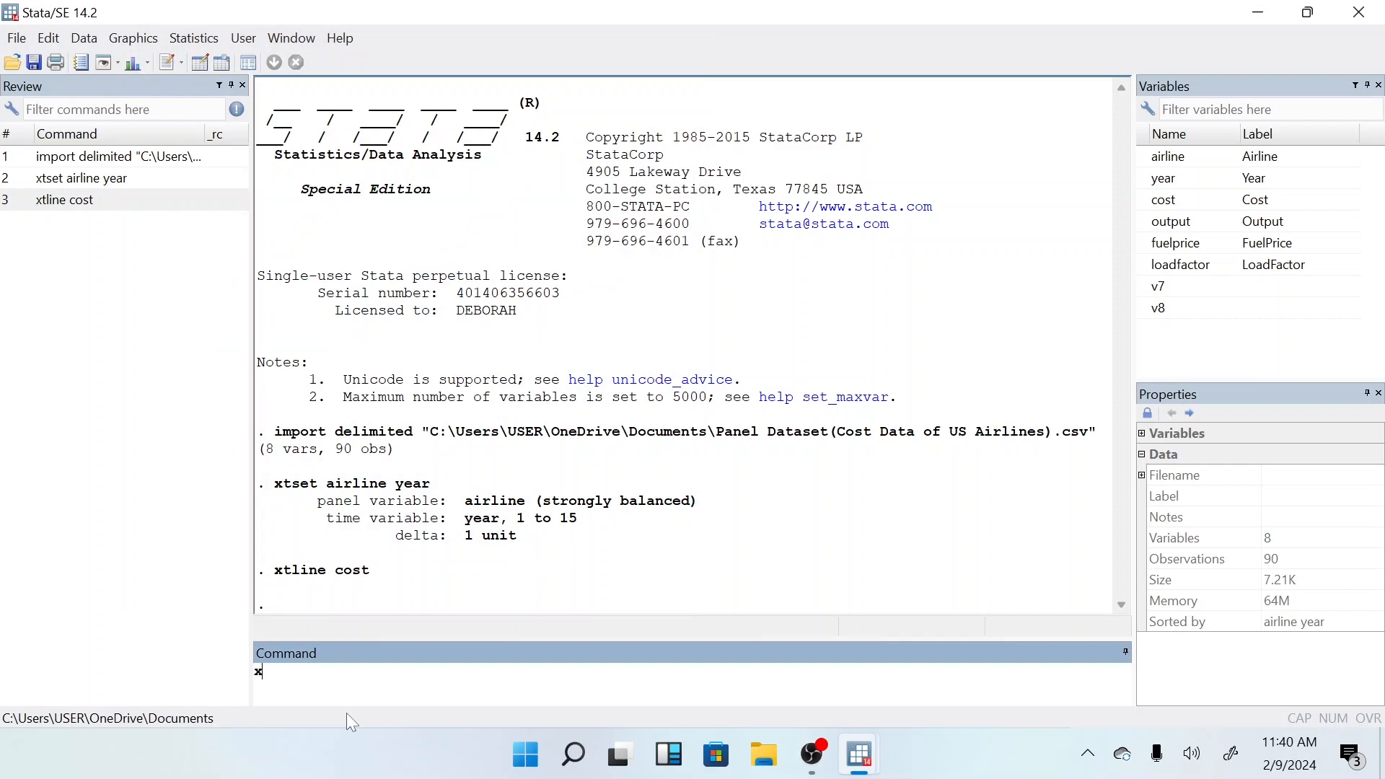
{"action": "type", "text": "tline output"}
{"action": "key", "text": "Return"}
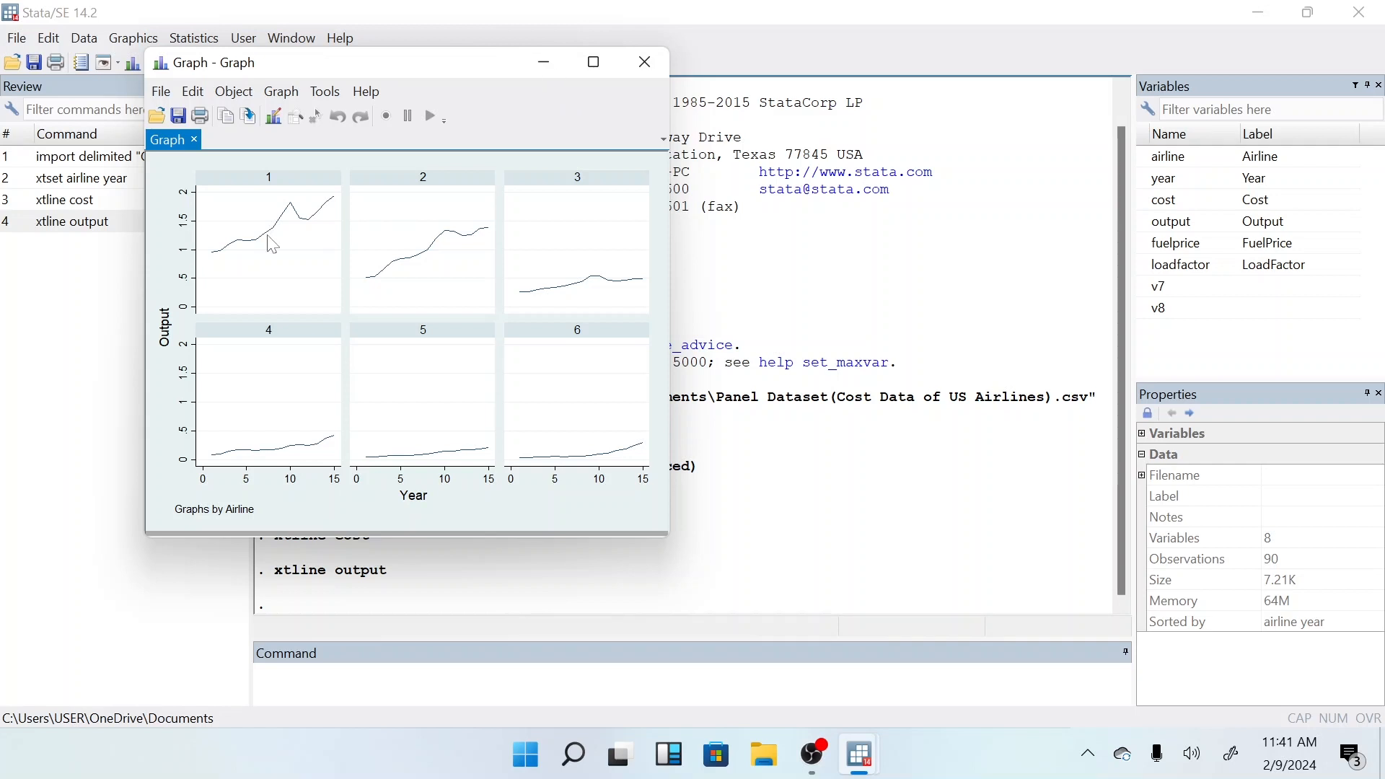
{"action": "left_click", "coordinate": [550, 66]}
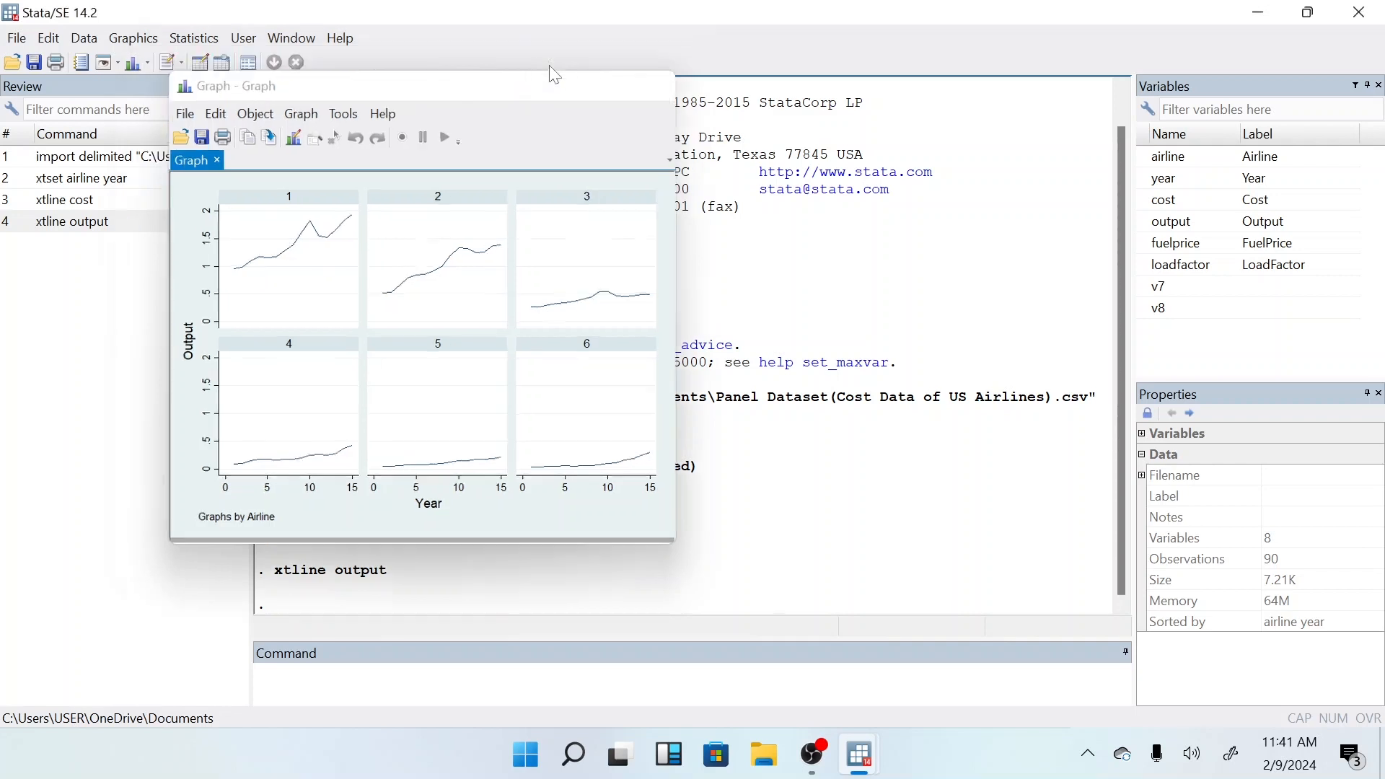
Plot all airlines' cost in one graph with "xtline cost, overlay", view it enlarged and close it
{"action": "type", "text": "xt"}
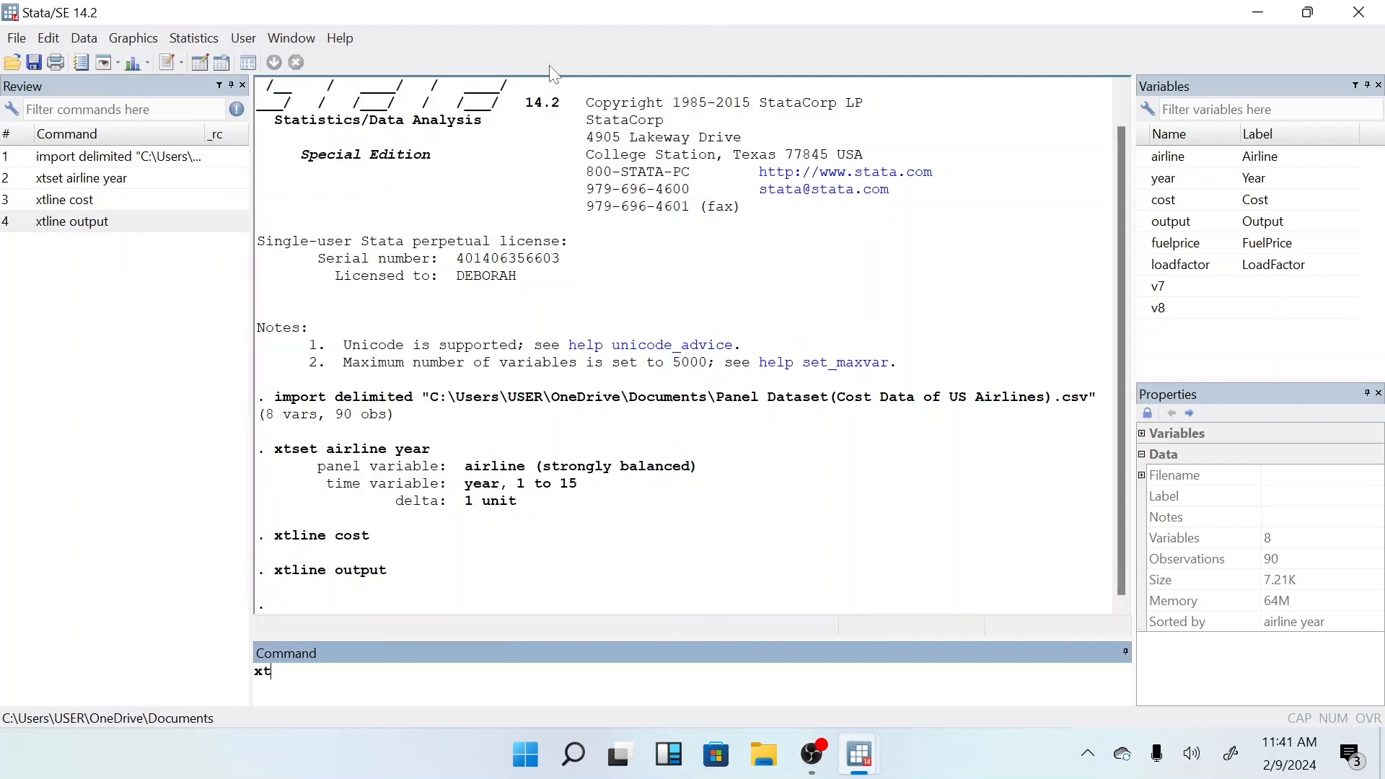
{"action": "type", "text": "line cost, overlay"}
{"action": "key", "text": "Return"}
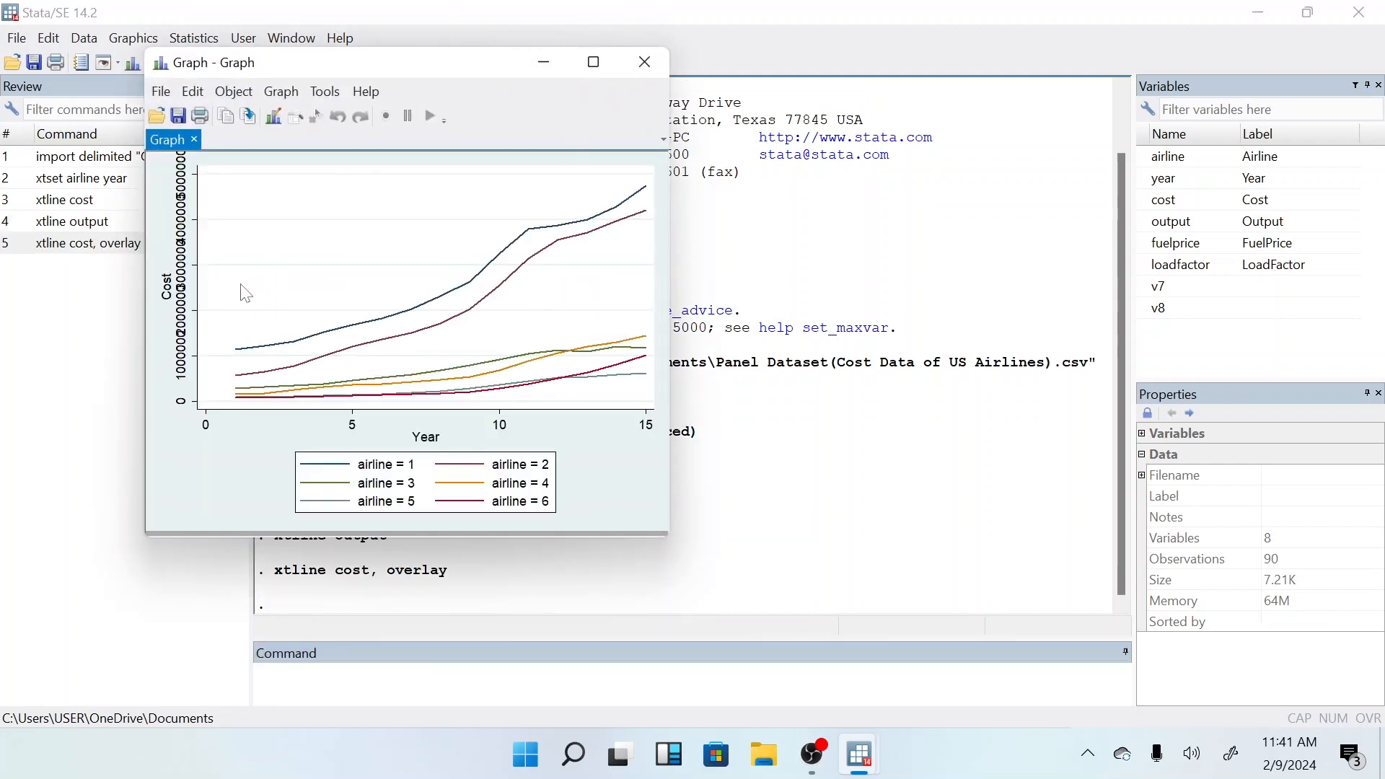
{"action": "left_click", "coordinate": [595, 62]}
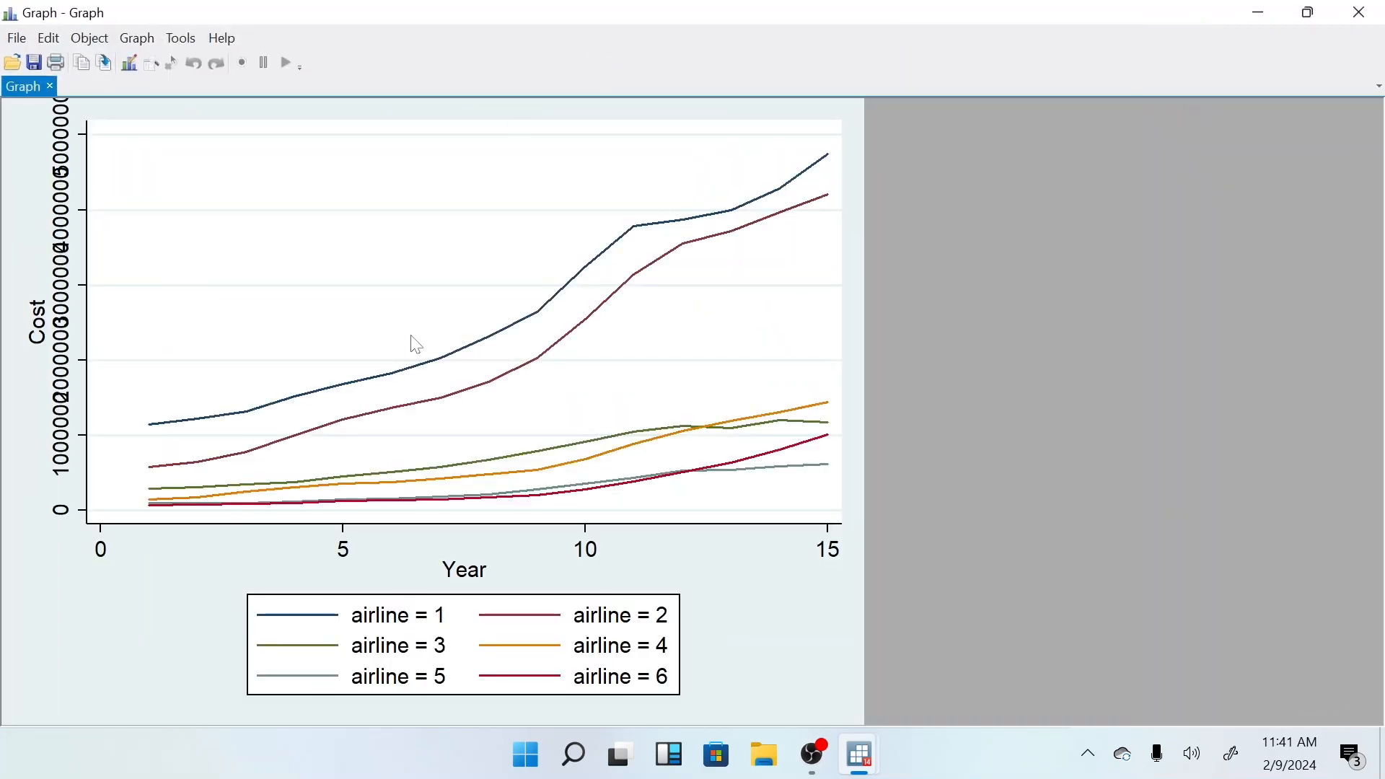
{"action": "left_click", "coordinate": [1360, 12]}
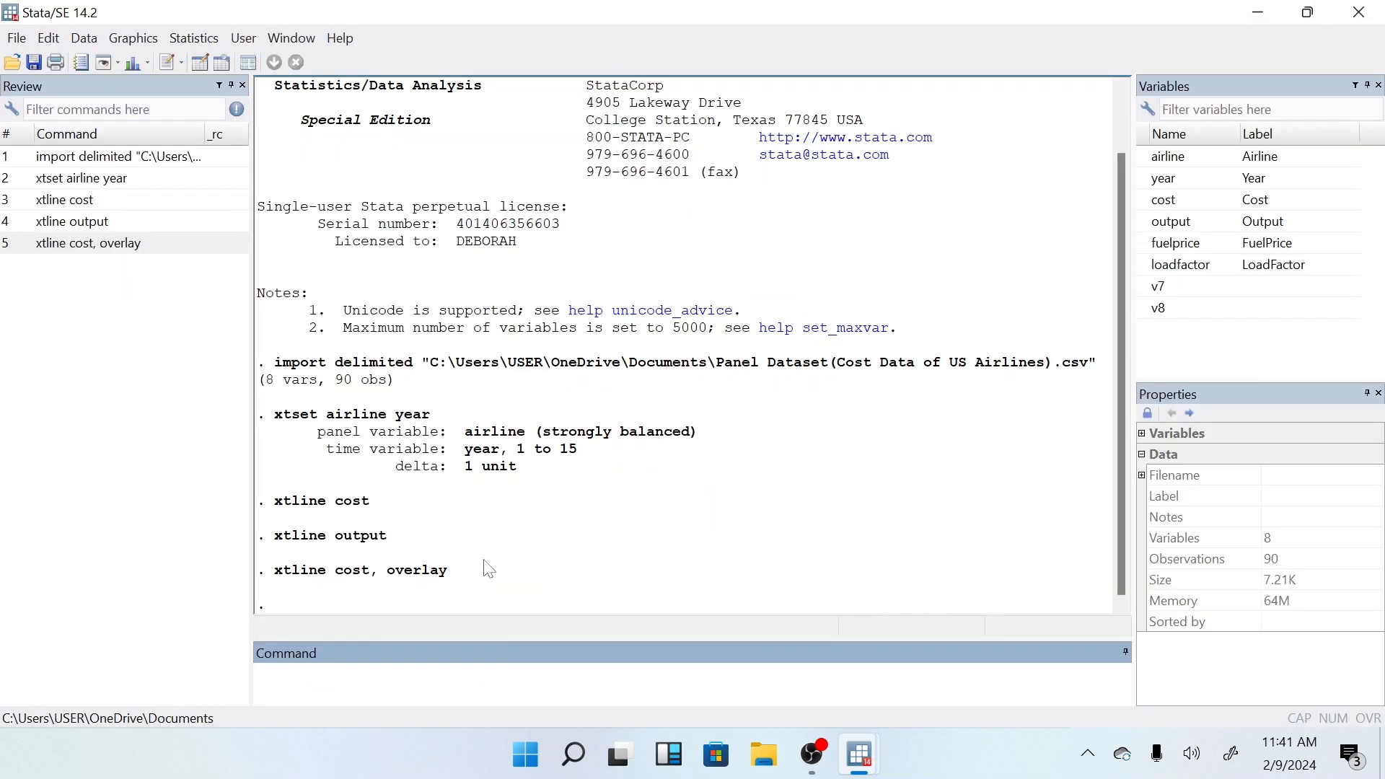
Plot all airlines' output in one graph with "xtline output, overlay", and put the graph window away
{"action": "type", "text": "xtline outpput"}
{"action": "key", "text": "BackSpace"}
{"action": "key", "text": "BackSpace"}
{"action": "key", "text": "BackSpace"}
{"action": "key", "text": "BackSpace"}
{"action": "type", "text": "put, overlay"}
{"action": "key", "text": "Return"}
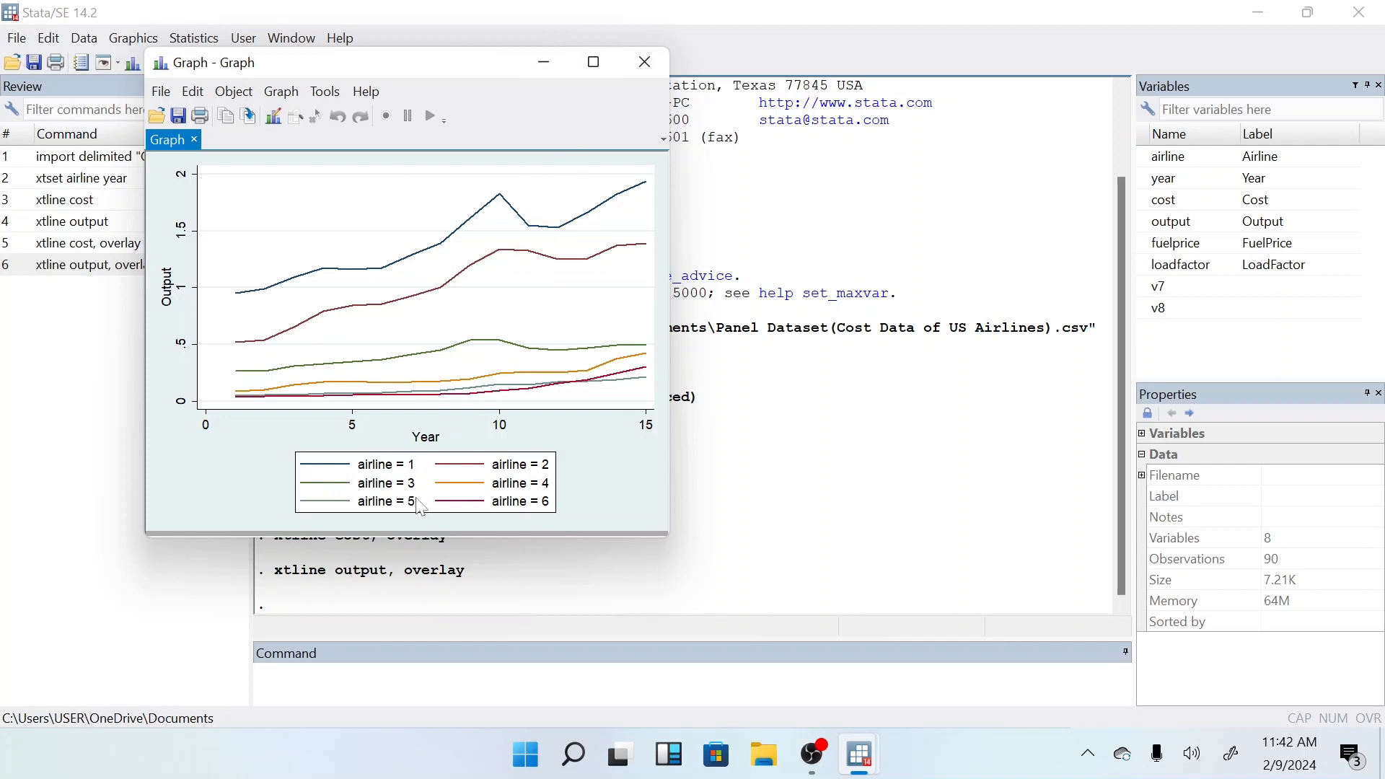
{"action": "left_click", "coordinate": [554, 72]}
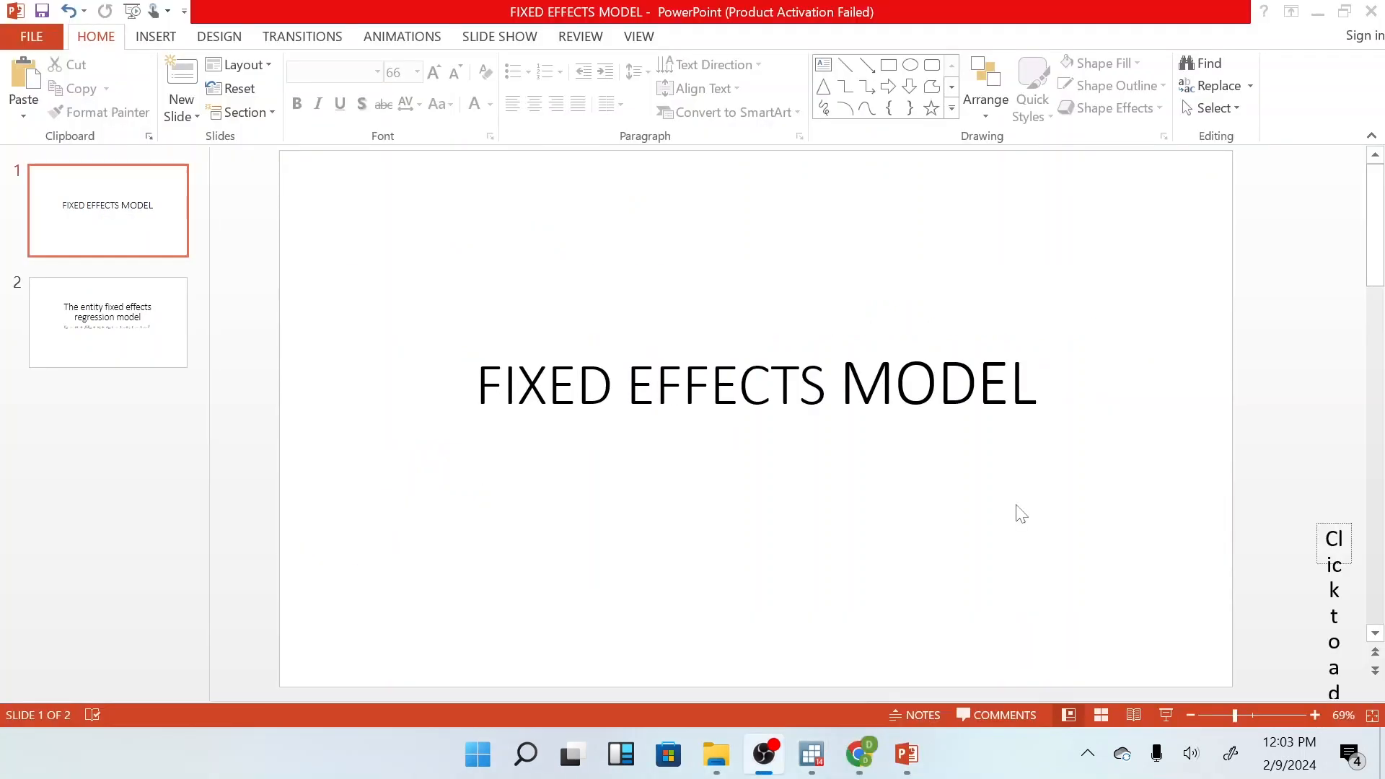
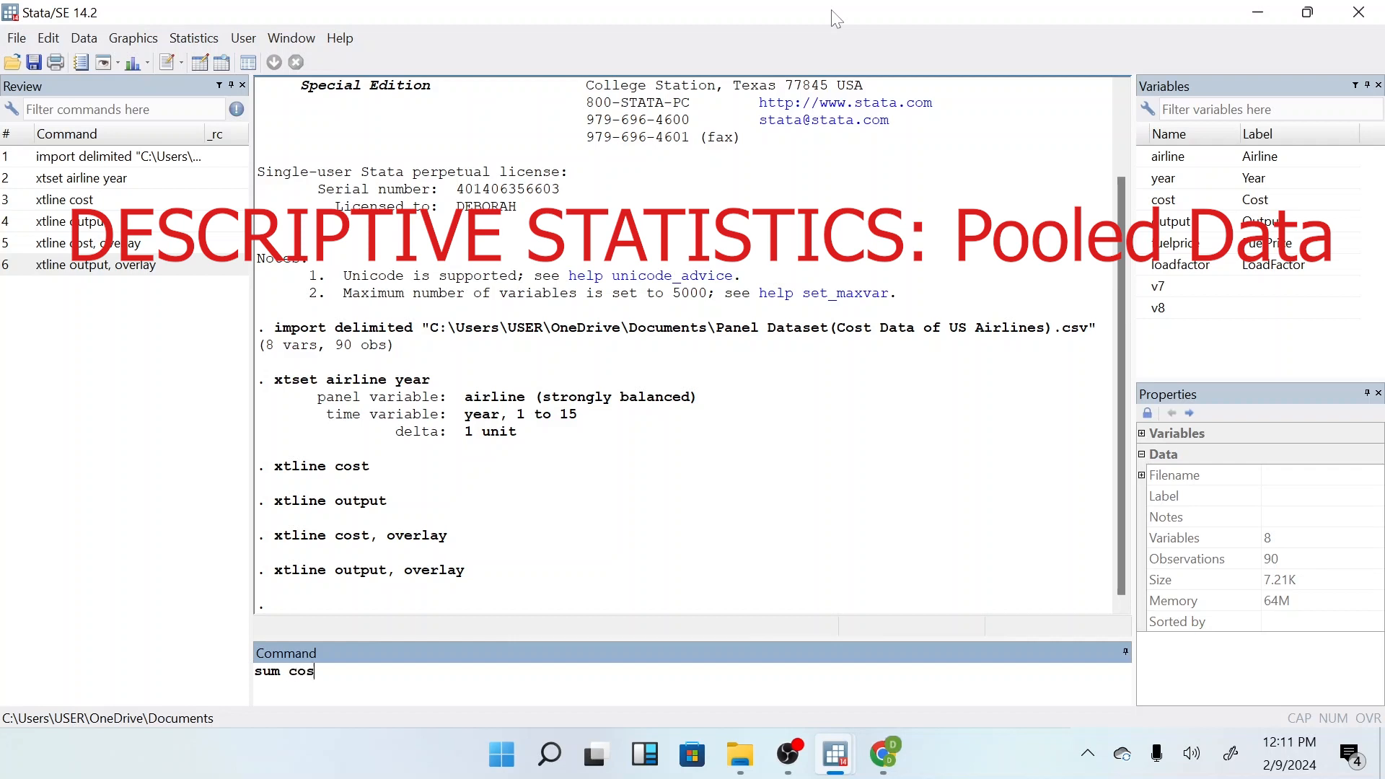
Produce pooled descriptive statistics with the command "sum cost output fuelprice loadfactor"
{"action": "type", "text": "t out"}
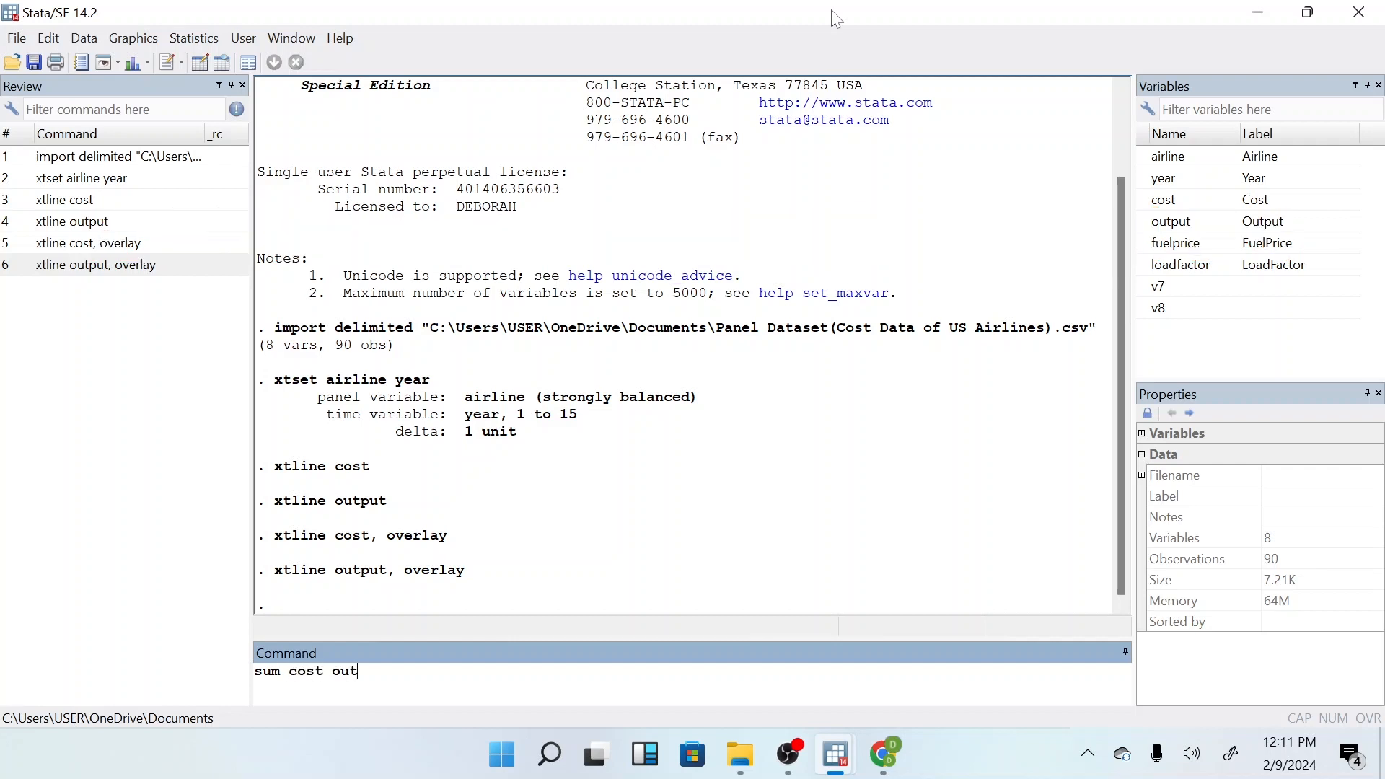
{"action": "type", "text": "put fuelprice loadfactor"}
{"action": "key", "text": "Return"}
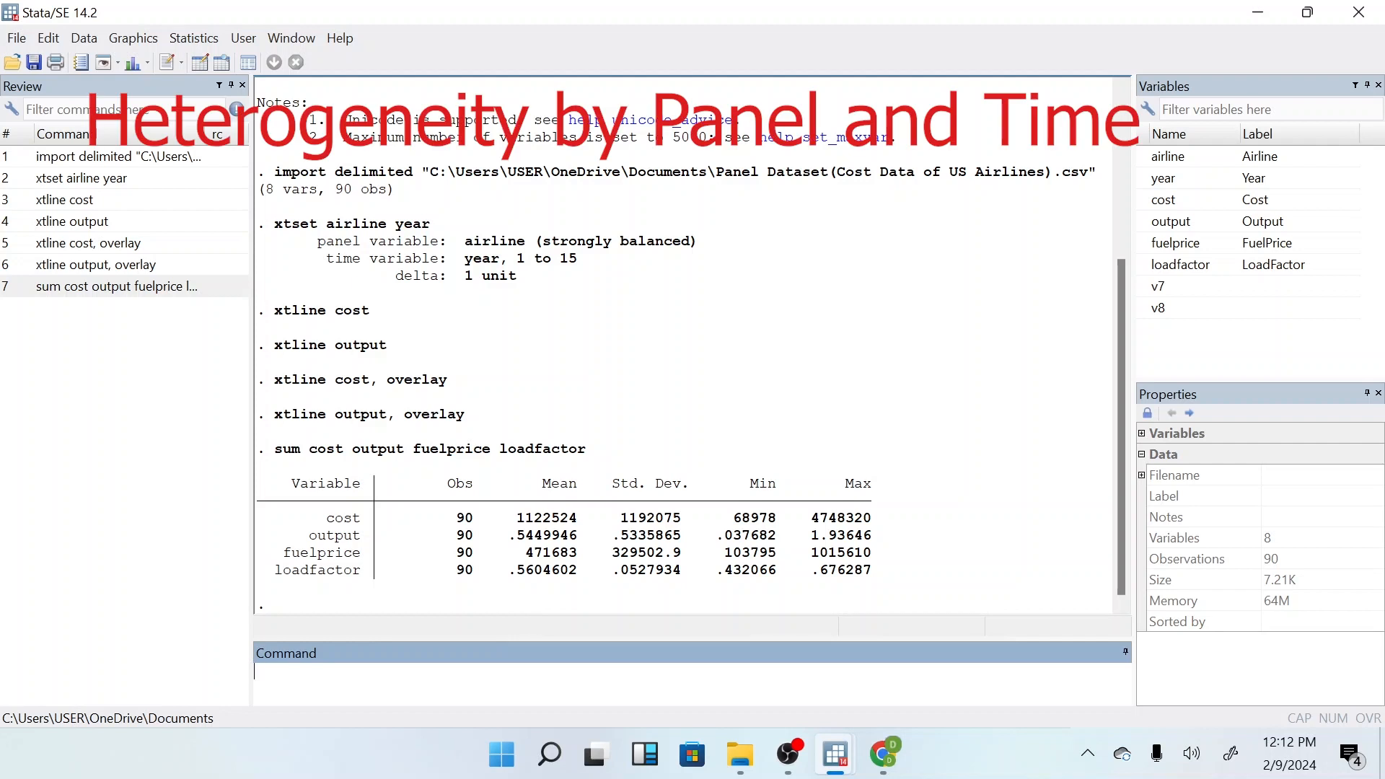
Produce overall, between and within panel statistics with the command "xtsum cost output fuelprice loadfactor"
{"action": "type", "text": "xtsum"}
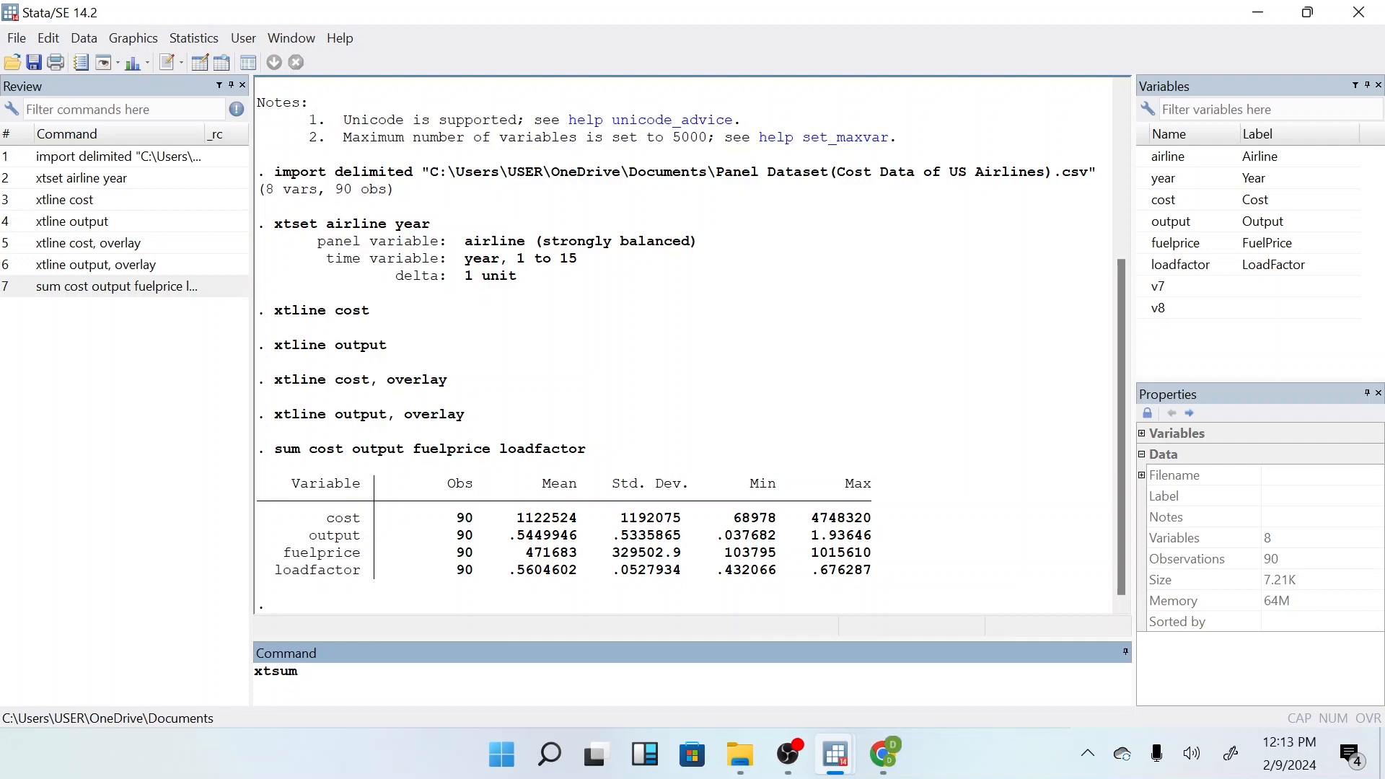
{"action": "type", "text": "cost output fuelprice loadf"}
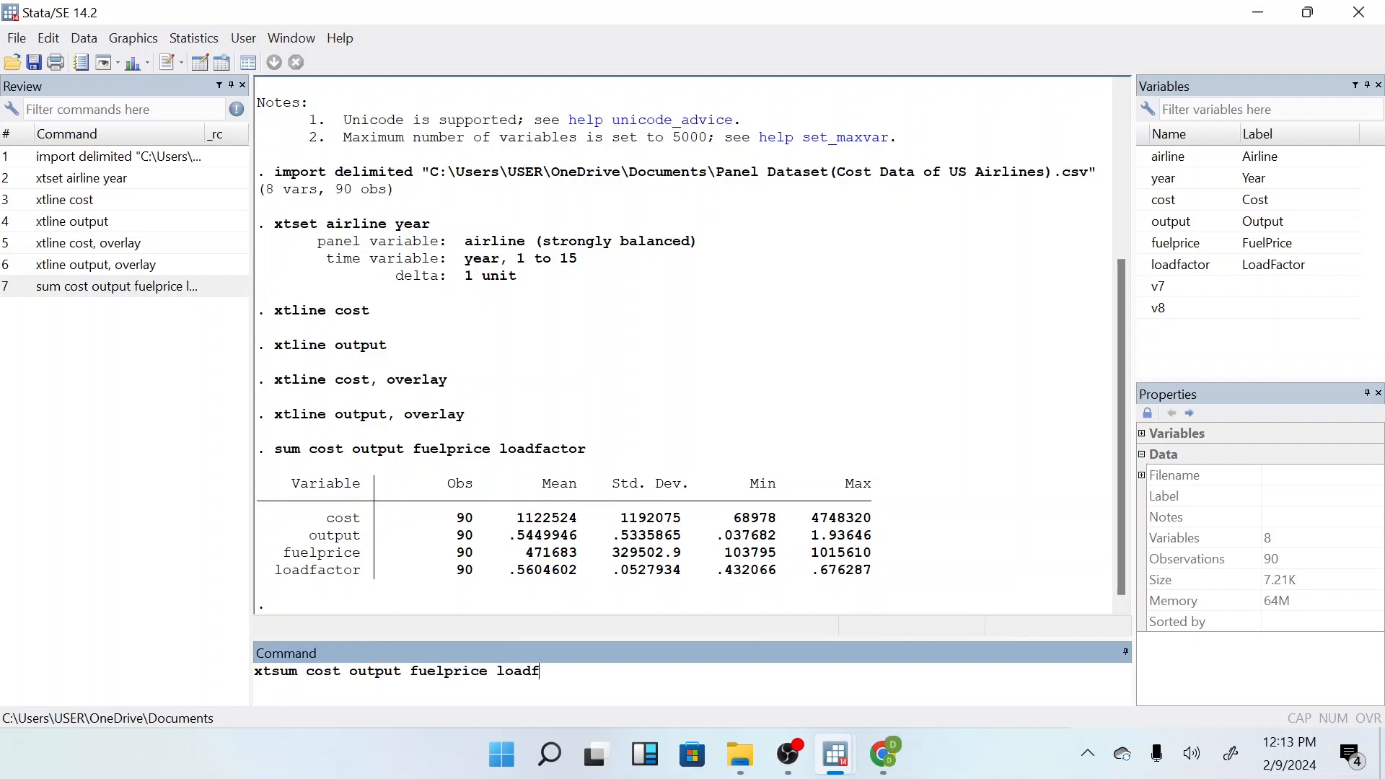
{"action": "type", "text": "actor"}
{"action": "key", "text": "Return"}
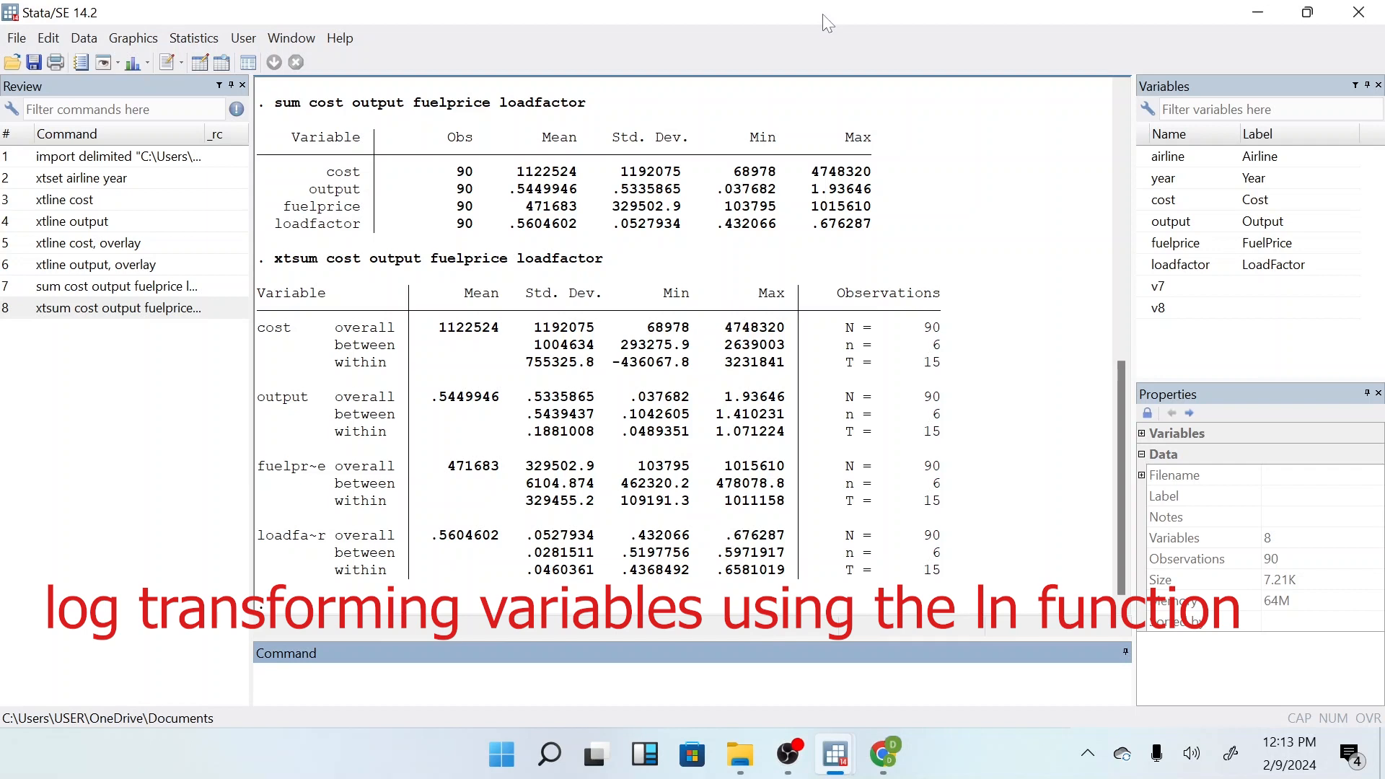
Generate the log variables ln_output = ln(output) and ln_fuelprice = ln(fuelprice) with the gen command
{"action": "type", "text": "gen"}
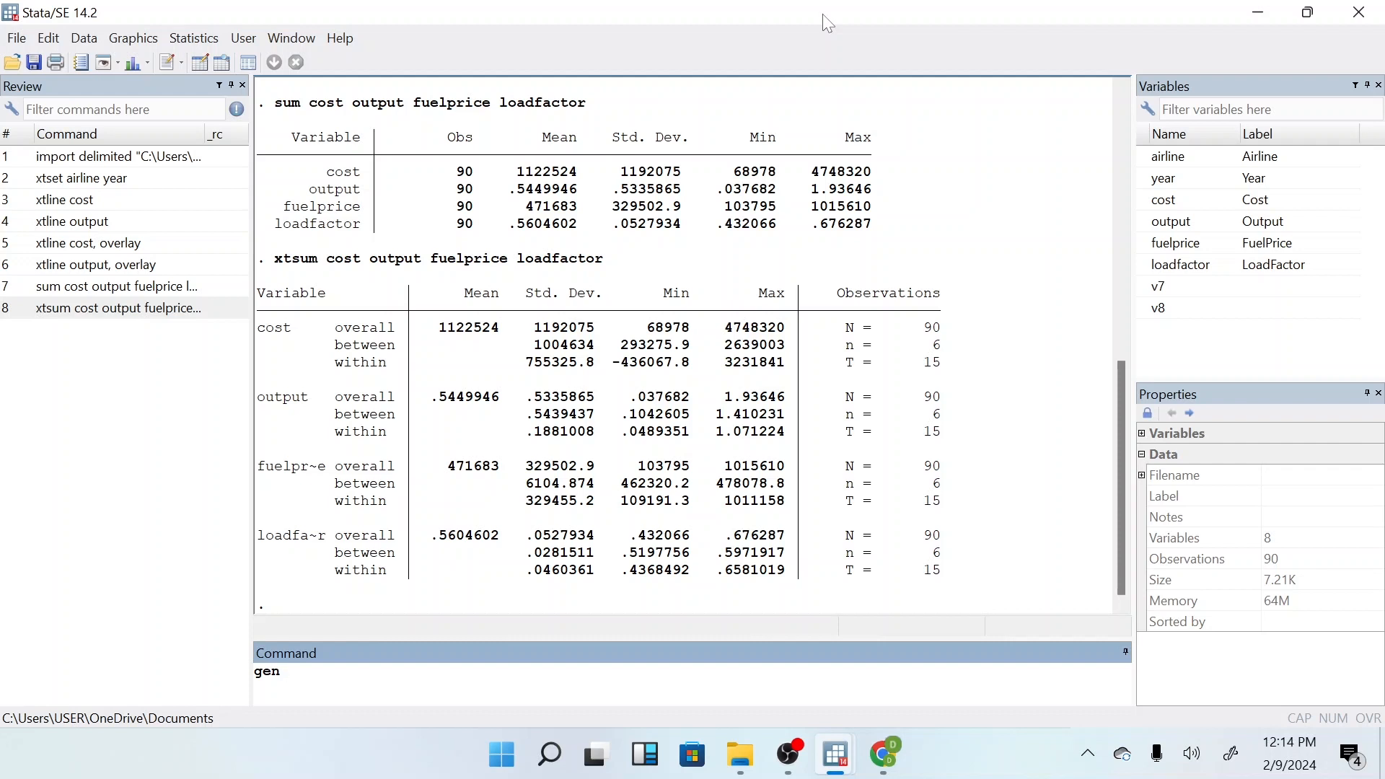
{"action": "type", "text": " ln output ="}
{"action": "type", "text": "ln(output)"}
{"action": "key", "text": "Return"}
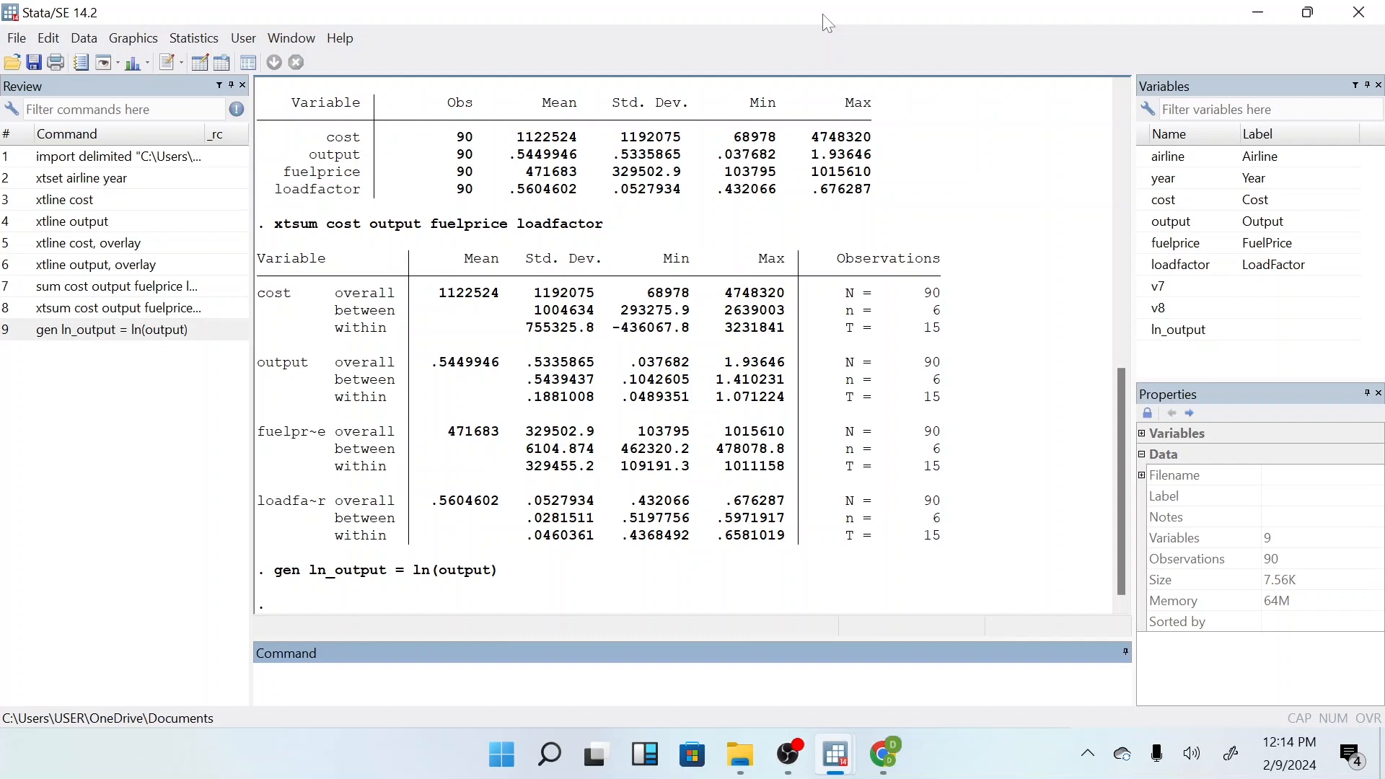
{"action": "type", "text": "gen ln_fuelprice = ln(fuelprice)"}
{"action": "key", "text": "Return"}
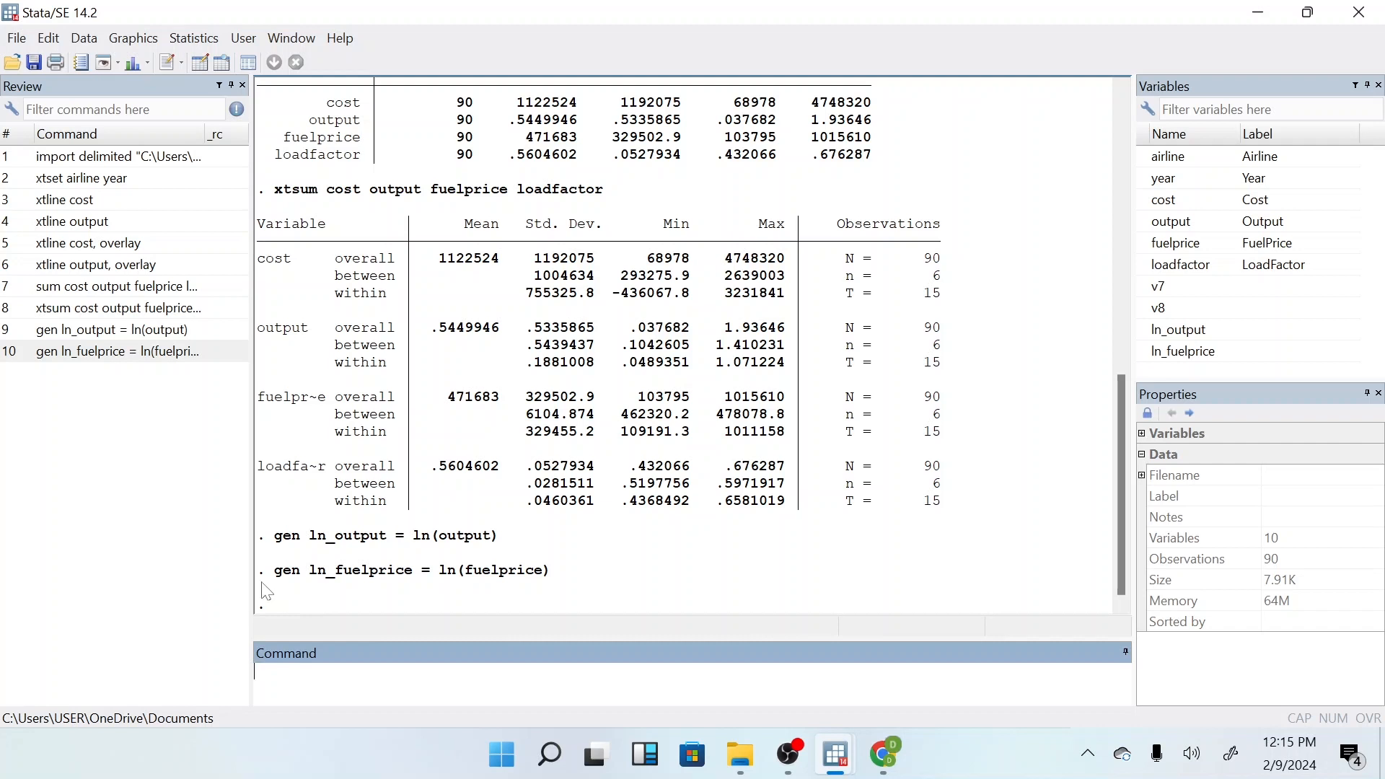
Reuse the ln_fuelprice command to generate ln_cost = ln(cost) and ln_loadfactor = ln(loadfactor)
{"action": "left_click_drag", "start_coordinate": [265, 570], "coordinate": [552, 571]}
{"action": "key", "text": "Left"}
{"action": "key", "text": "BackSpace"}
{"action": "key", "text": "BackSpace"}
{"action": "key", "text": "BackSpace"}
{"action": "key", "text": "BackSpace"}
{"action": "key", "text": "BackSpace"}
{"action": "key", "text": "BackSpace"}
{"action": "key", "text": "BackSpace"}
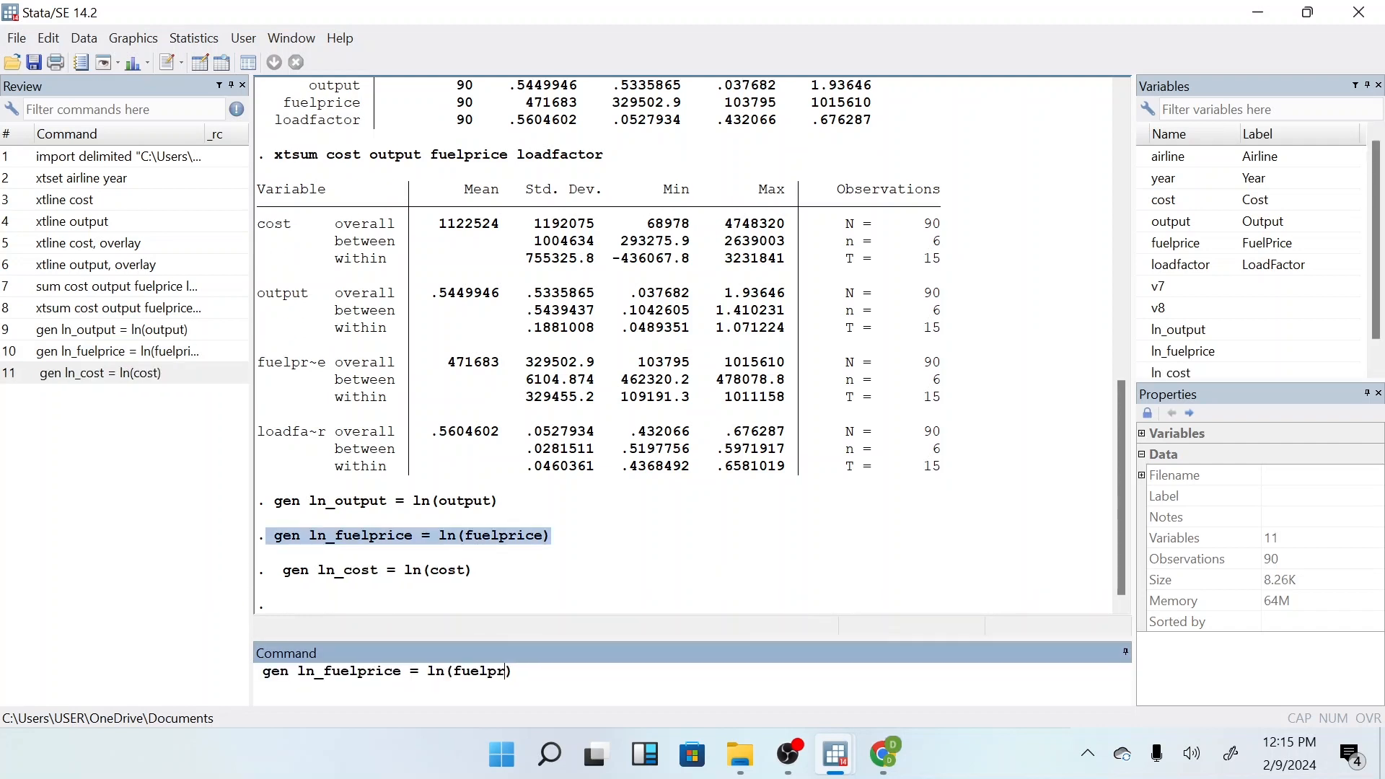
{"action": "key", "text": "BackSpace"}
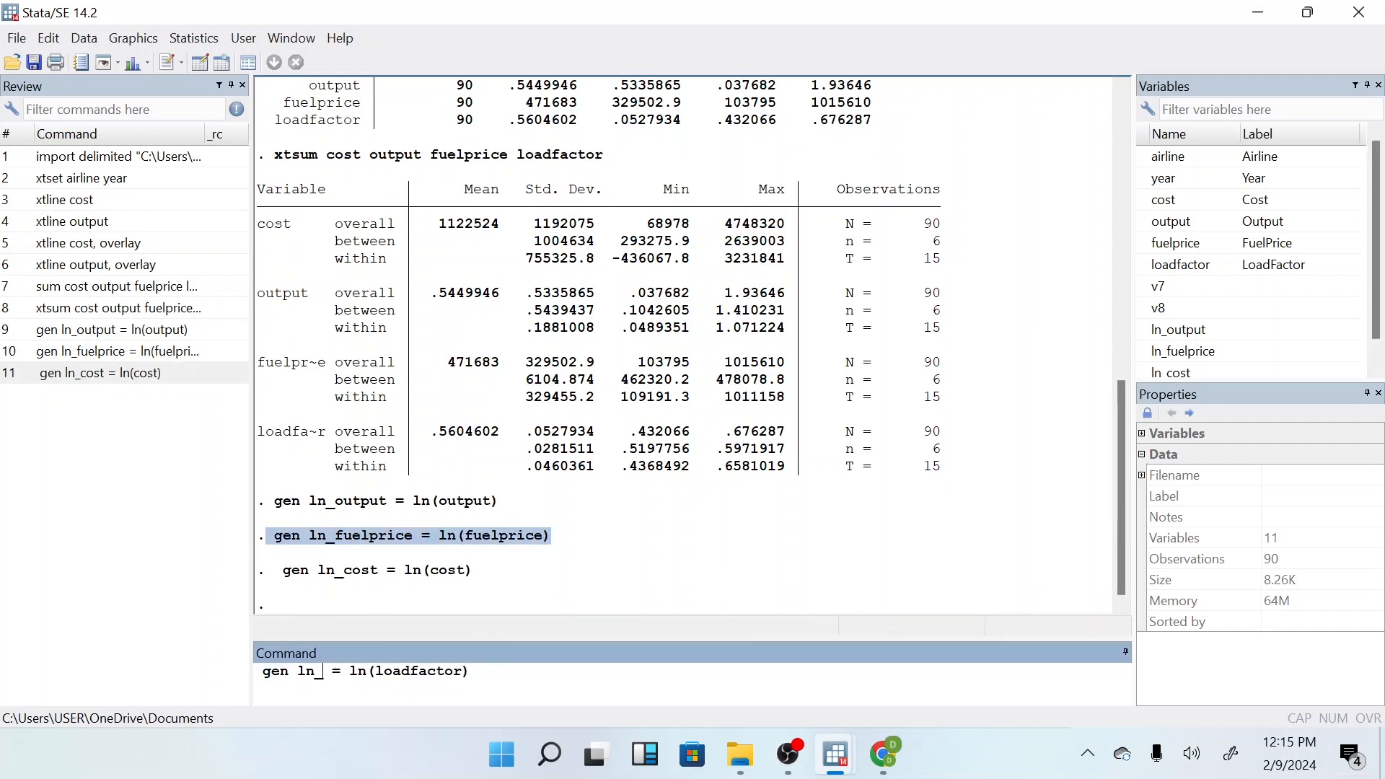
{"action": "type", "text": "loa"}
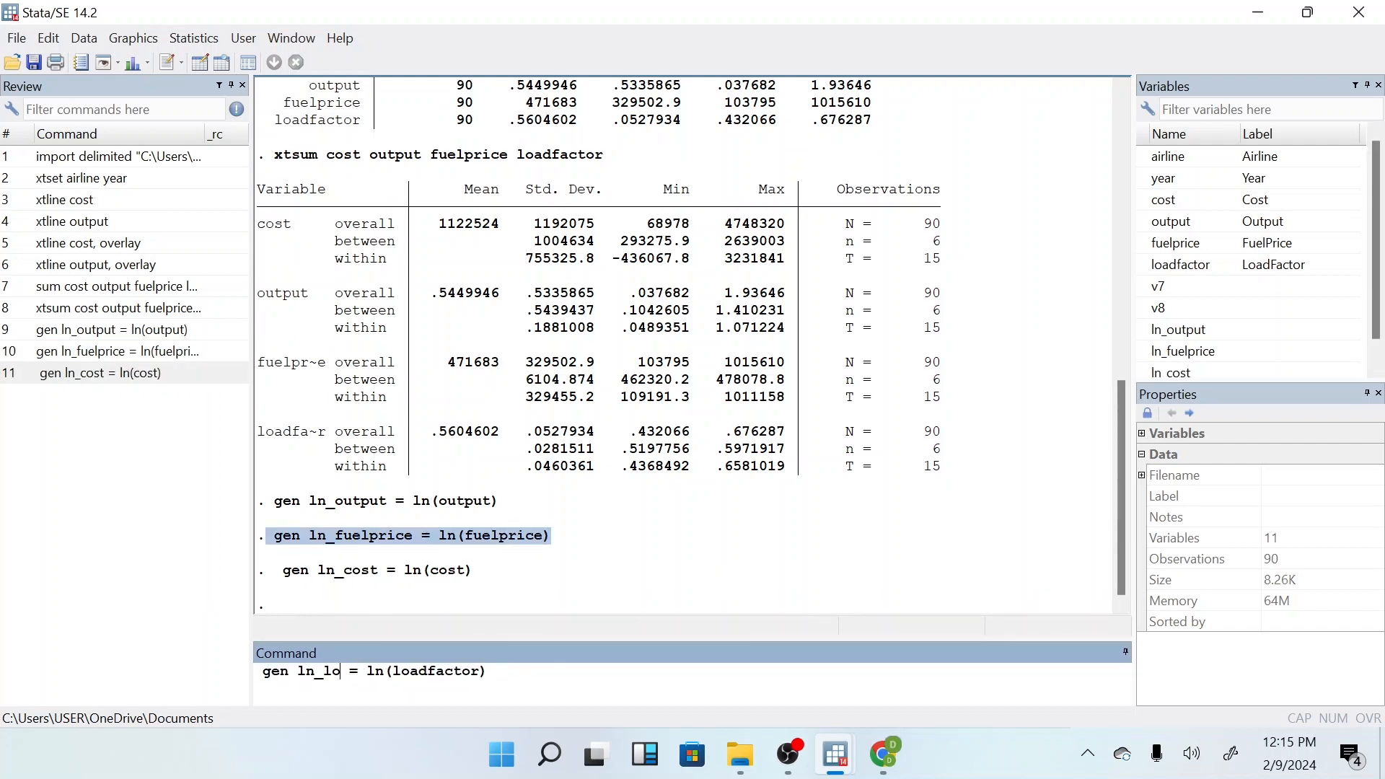
{"action": "type", "text": "dfactor"}
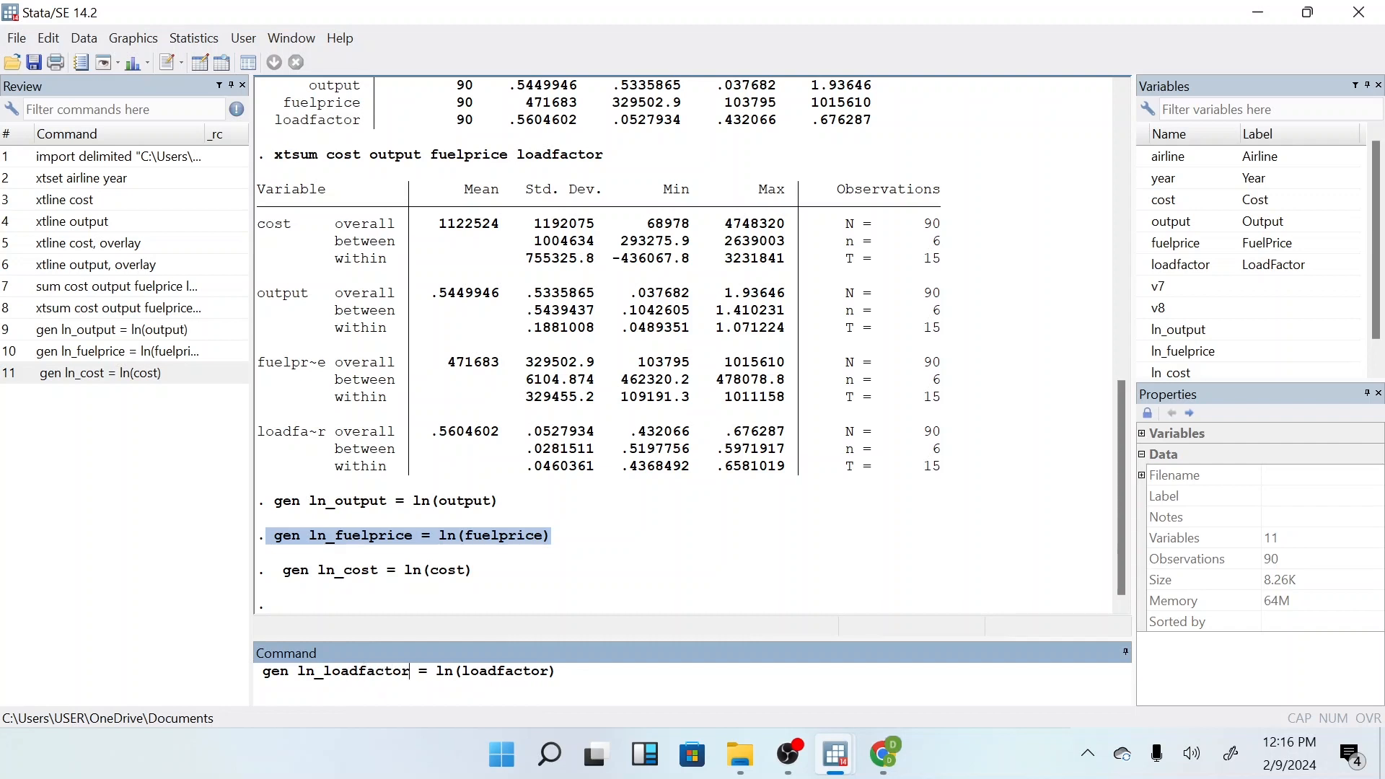
{"action": "key", "text": "Return"}
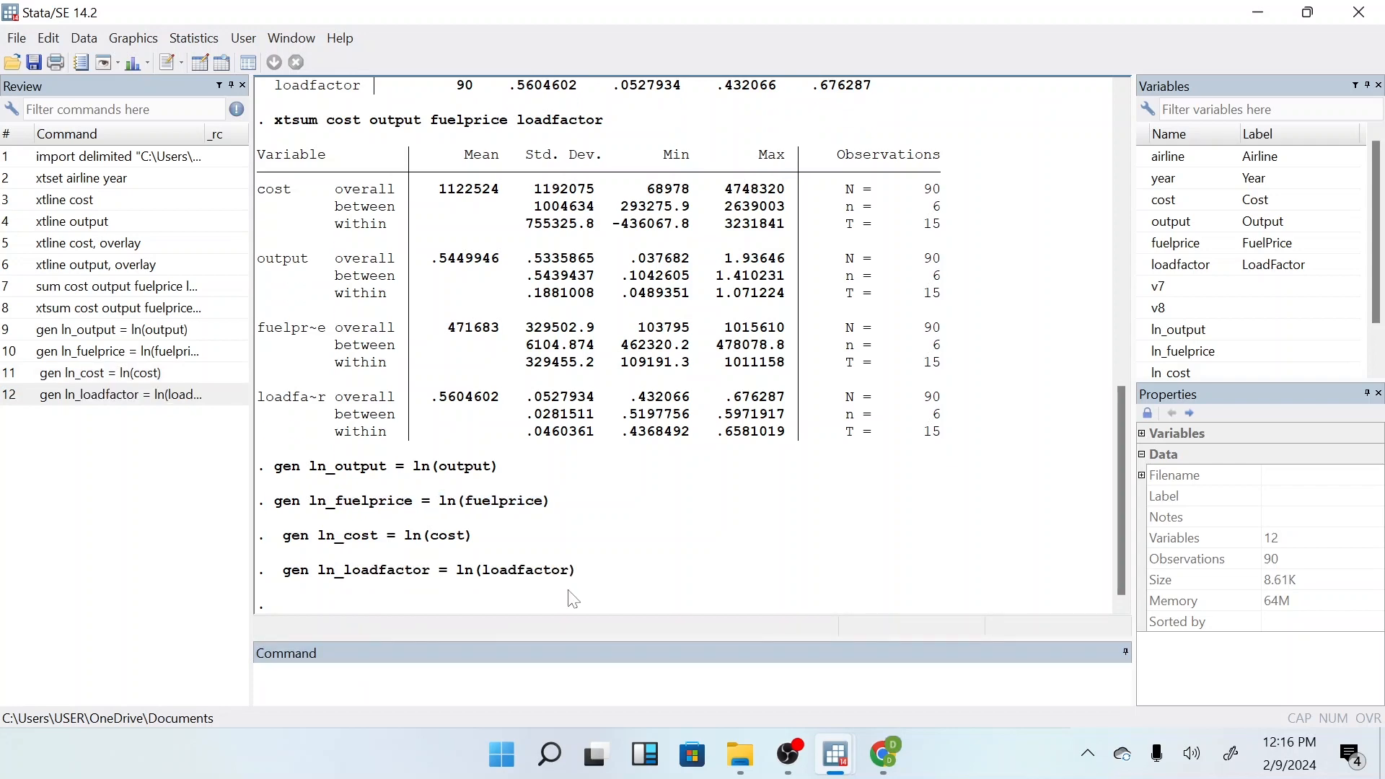
Check the dataset with its new log variables in the Data Editor, and return to the results window
{"action": "key", "text": "ctrl+8"}
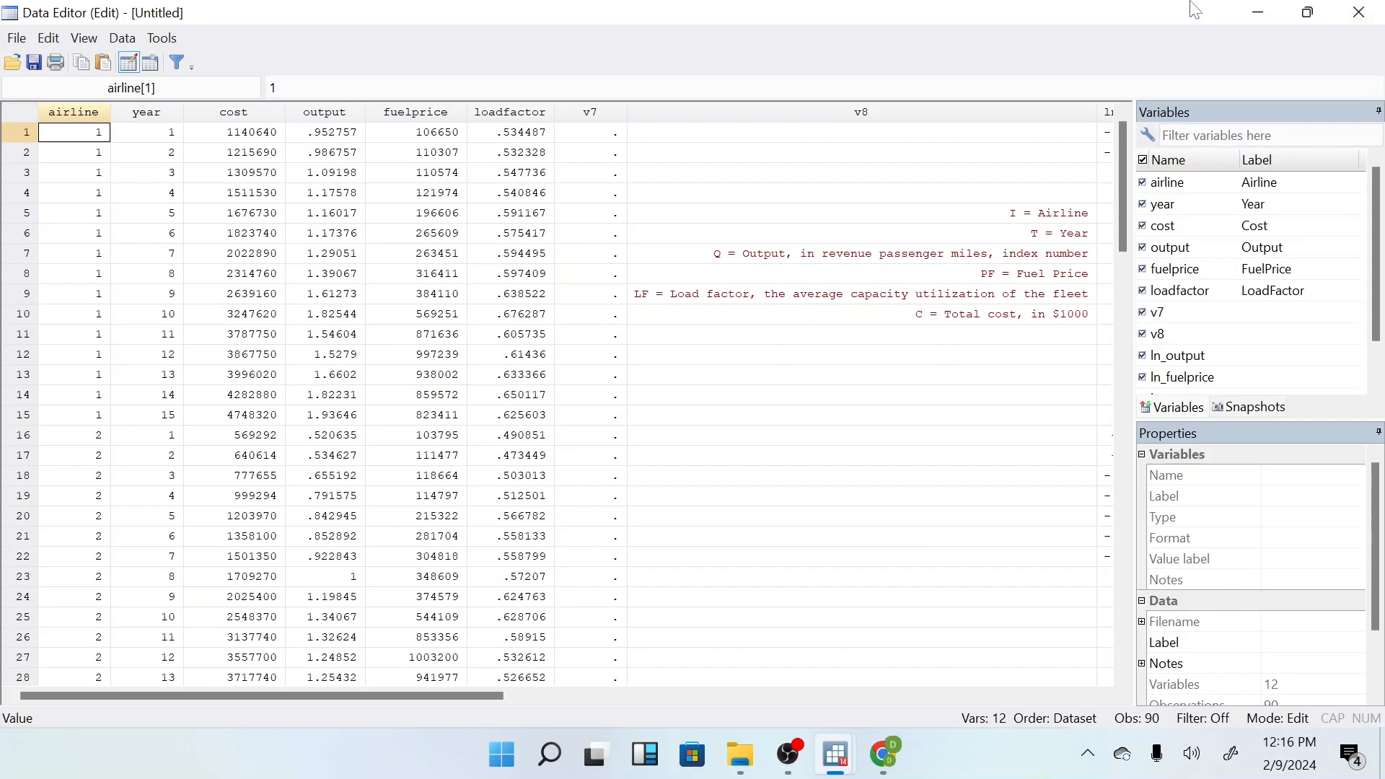
{"action": "left_click", "coordinate": [1248, 12]}
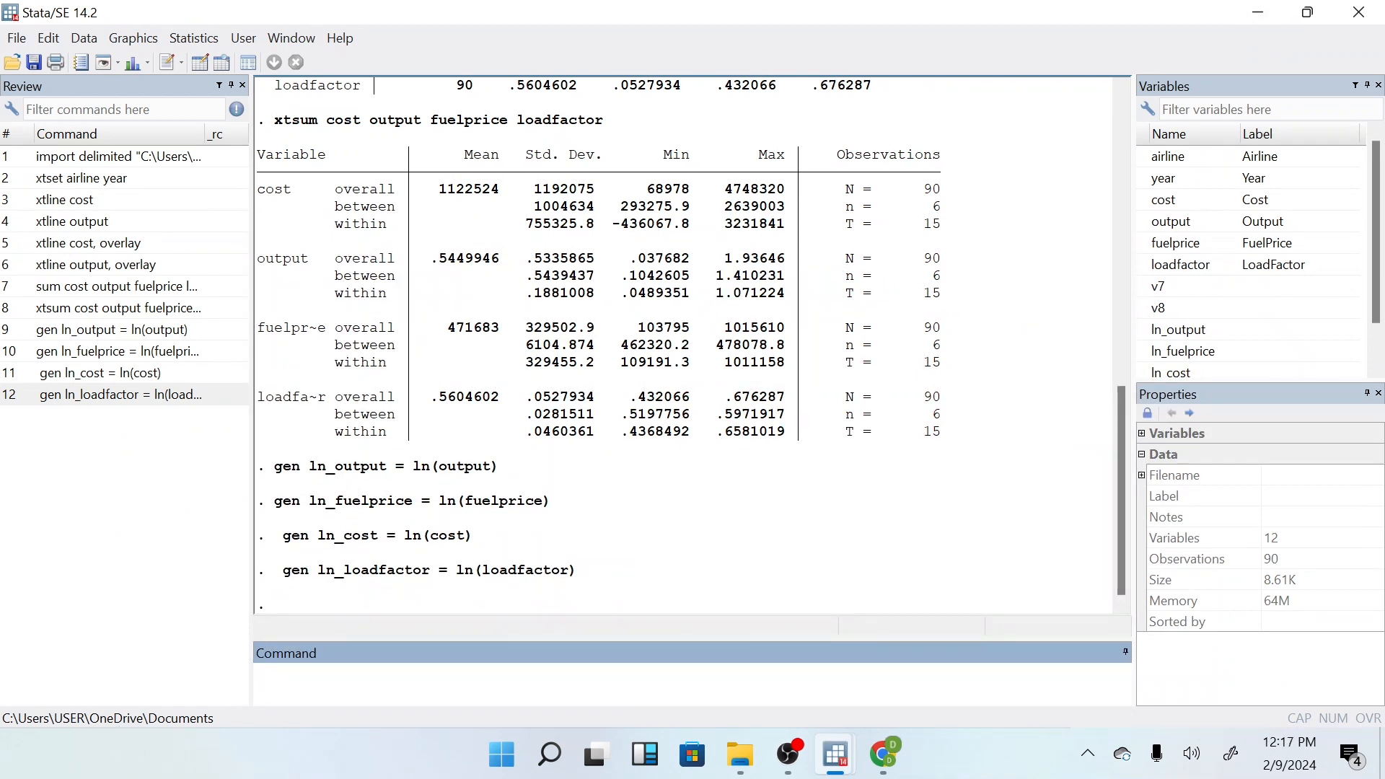
{"action": "key", "text": "Page_Up"}
{"action": "key", "text": "Page_Up"}
{"action": "key", "text": "Page_Up"}
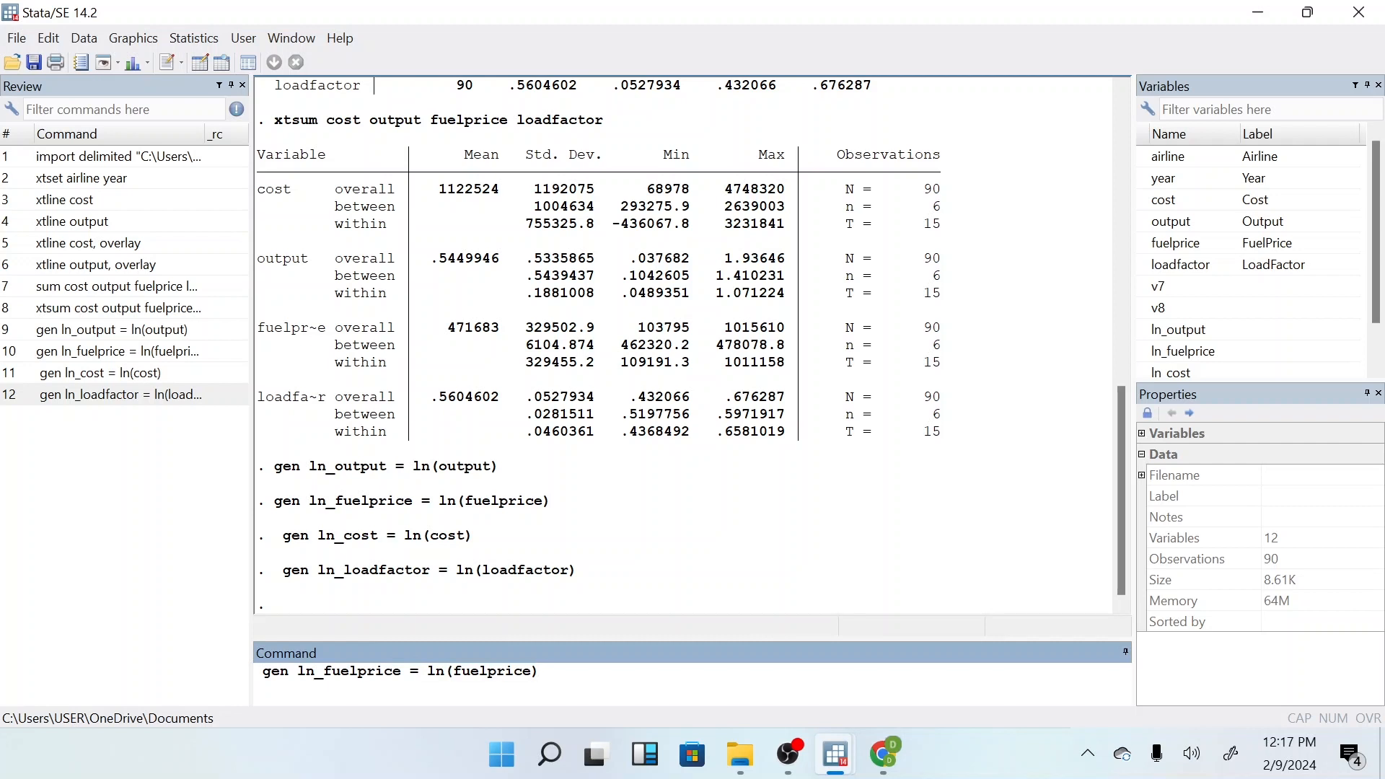
{"action": "key", "text": "BackSpace"}
{"action": "key", "text": "BackSpace"}
{"action": "key", "text": "BackSpace"}
{"action": "key", "text": "BackSpace"}
{"action": "key", "text": "BackSpace"}
{"action": "key", "text": "Left"}
{"action": "key", "text": "Left"}
{"action": "key", "text": "Left"}
{"action": "key", "text": "Left"}
{"action": "key", "text": "Left"}
{"action": "key", "text": "Left"}
{"action": "key", "text": "Left"}
{"action": "key", "text": "Left"}
{"action": "key", "text": "Left"}
{"action": "key", "text": "BackSpace"}
{"action": "key", "text": "BackSpace"}
{"action": "key", "text": "BackSpace"}
{"action": "key", "text": "BackSpace"}
{"action": "key", "text": "BackSpace"}
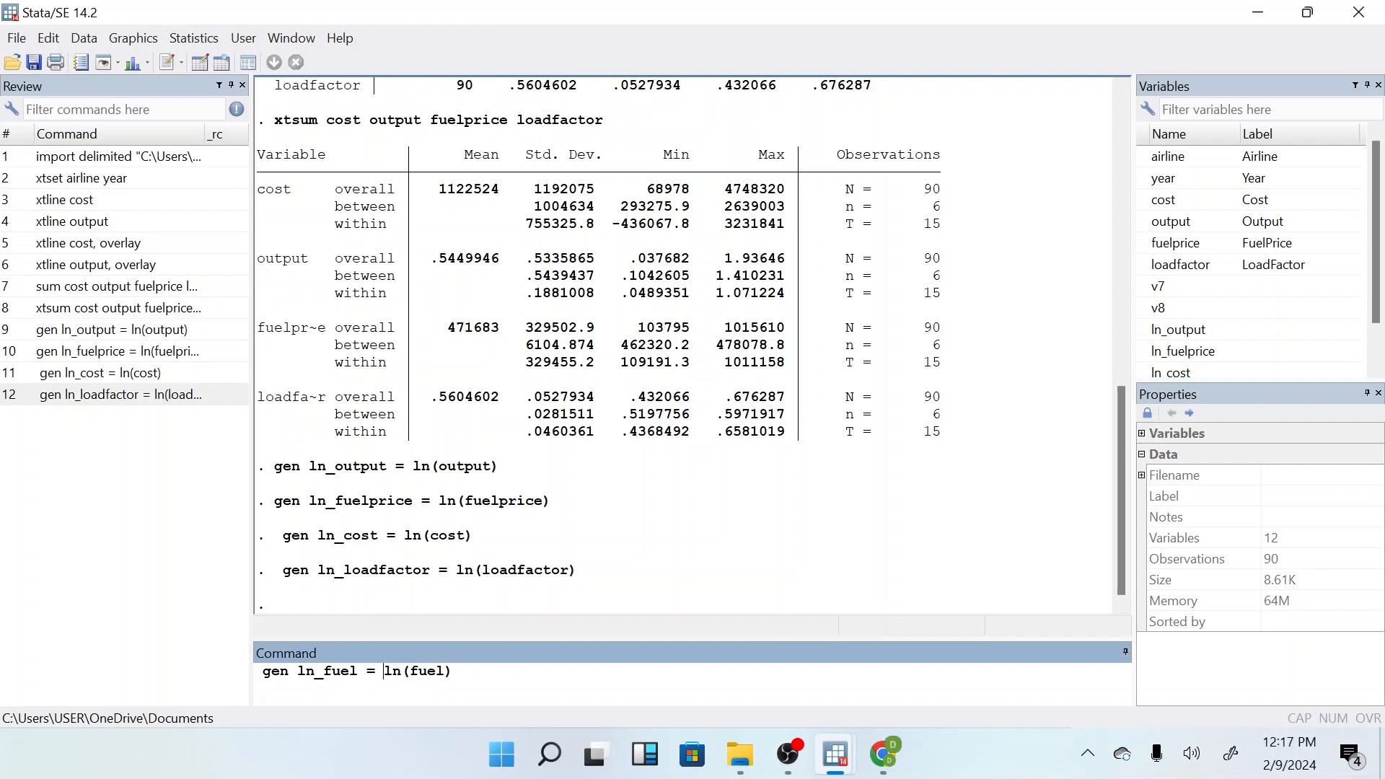
{"action": "type", "text": "+"}
{"action": "type", "text": "3)"}
{"action": "key", "text": "BackSpace"}
{"action": "key", "text": "BackSpace"}
{"action": "key", "text": "BackSpace"}
{"action": "key", "text": "BackSpace"}
{"action": "key", "text": "BackSpace"}
{"action": "key", "text": "BackSpace"}
{"action": "key", "text": "BackSpace"}
{"action": "key", "text": "BackSpace"}
{"action": "key", "text": "BackSpace"}
{"action": "key", "text": "BackSpace"}
{"action": "key", "text": "BackSpace"}
{"action": "key", "text": "BackSpace"}
{"action": "key", "text": "BackSpace"}
{"action": "key", "text": "BackSpace"}
{"action": "key", "text": "BackSpace"}
{"action": "key", "text": "BackSpace"}
{"action": "key", "text": "BackSpace"}
{"action": "key", "text": "BackSpace"}
{"action": "key", "text": "BackSpace"}
{"action": "key", "text": "BackSpace"}
Plot a histogram of the logged output with the command "hist ln_output" and minimize the graph window
{"action": "type", "text": "hist ln_output"}
{"action": "key", "text": "Return"}
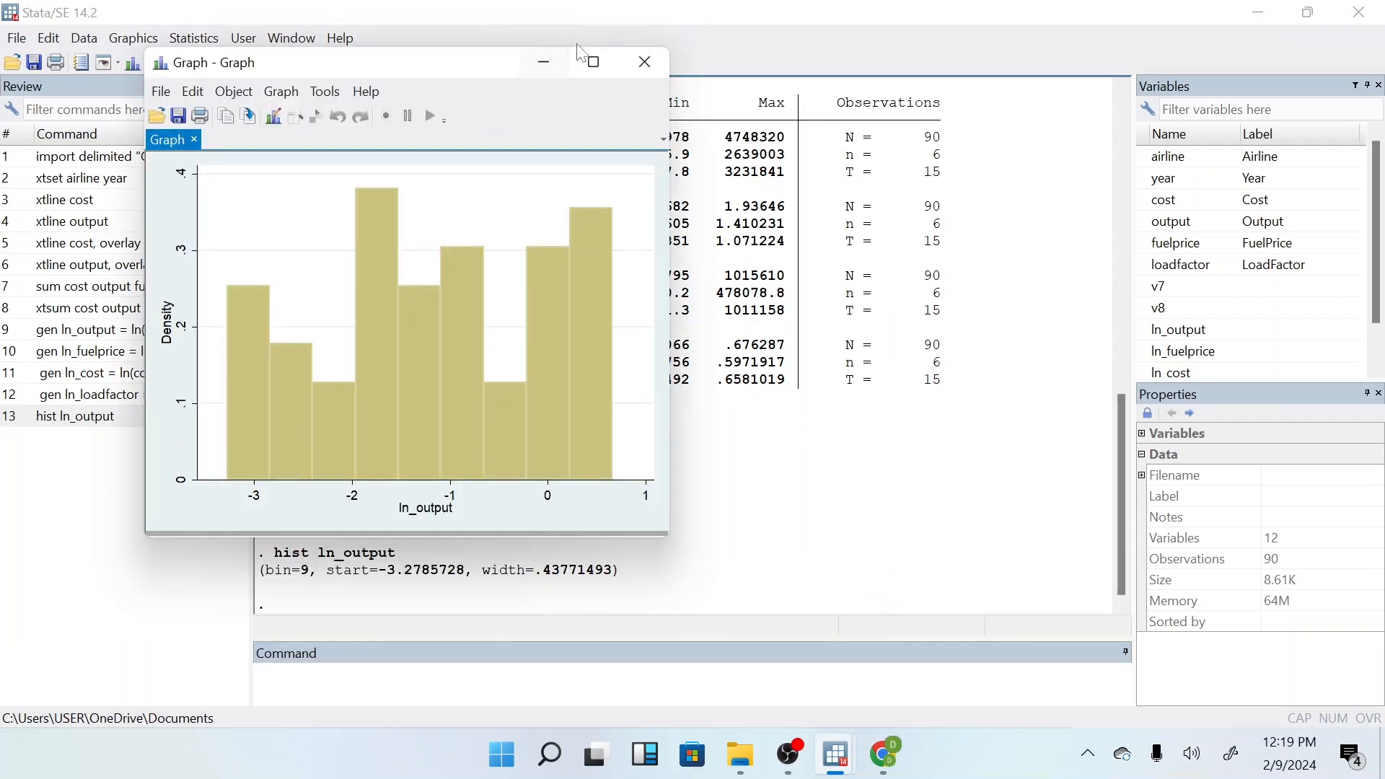
{"action": "left_click", "coordinate": [543, 62]}
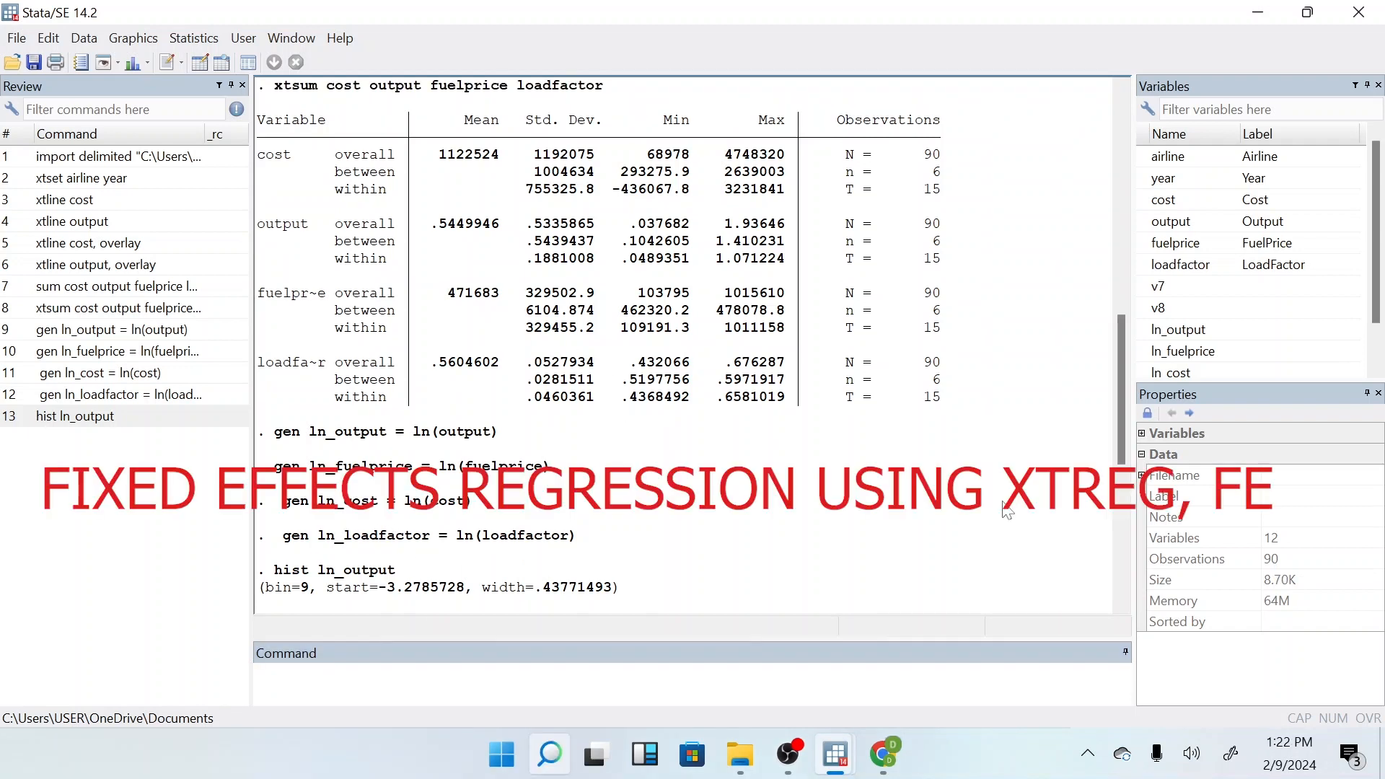
Run the entity fixed effects regression with the command "xtreg ln_cost ln_output ln_fuelprice ln_loadfactor, fe robust"
{"action": "left_click", "coordinate": [641, 674]}
{"action": "type", "text": "xtreg"}
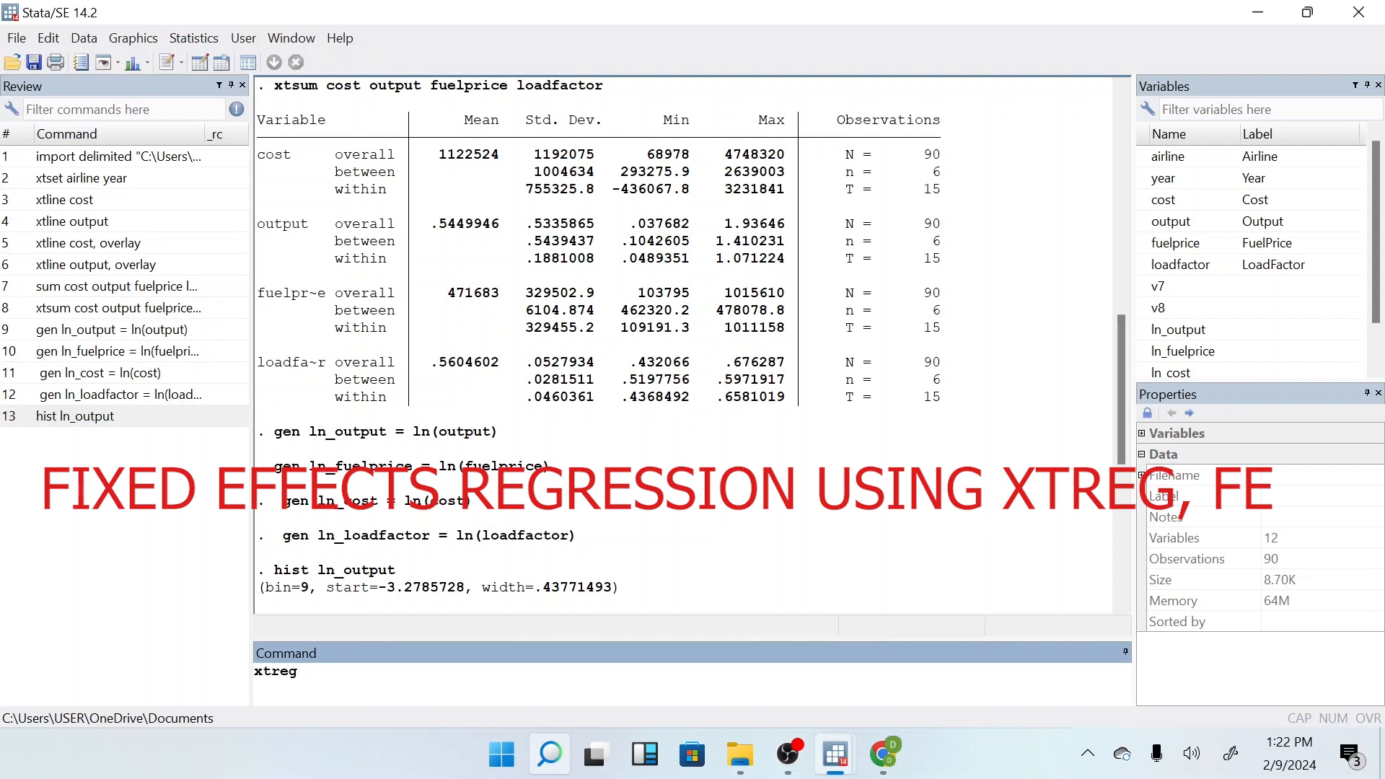
{"action": "type", "text": " ln"}
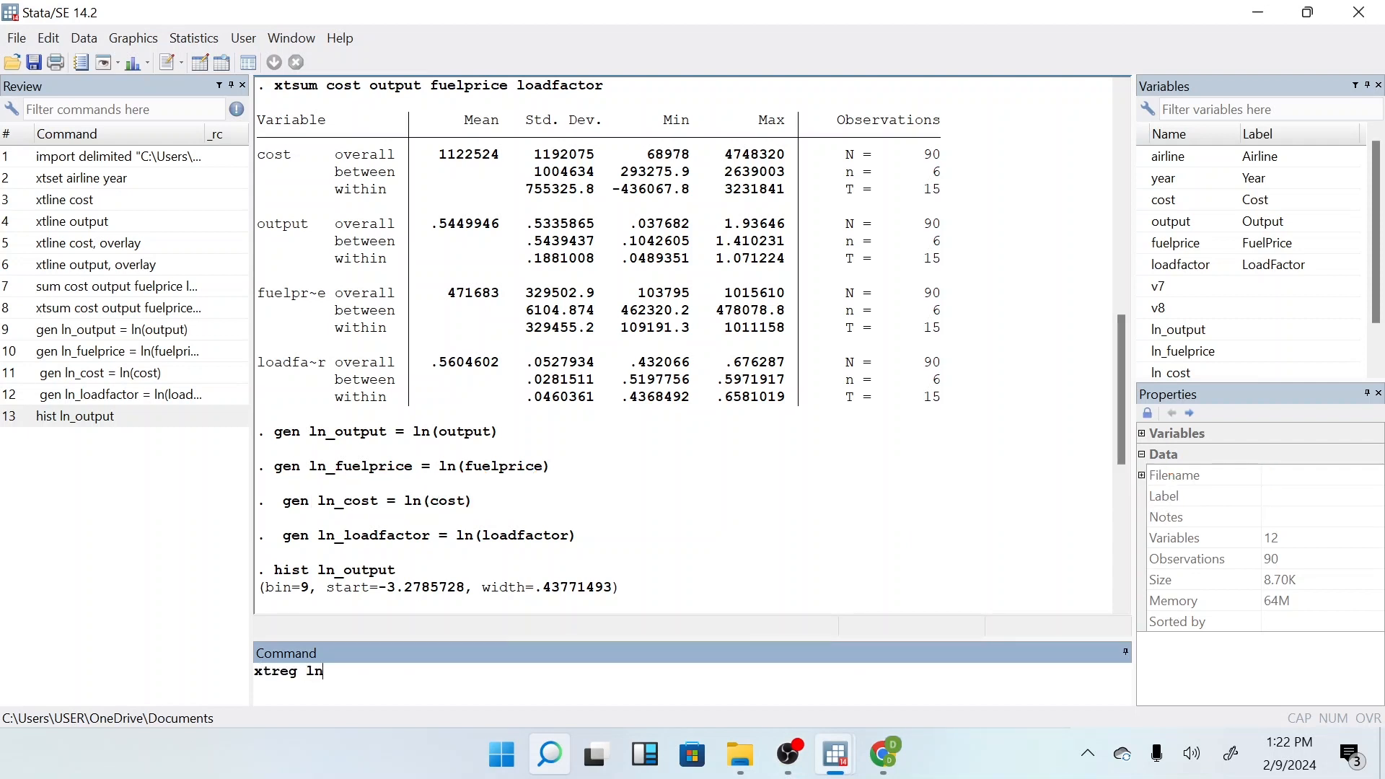
{"action": "type", "text": "_cost ln_output ln_fuelprice ln_loadfactor"}
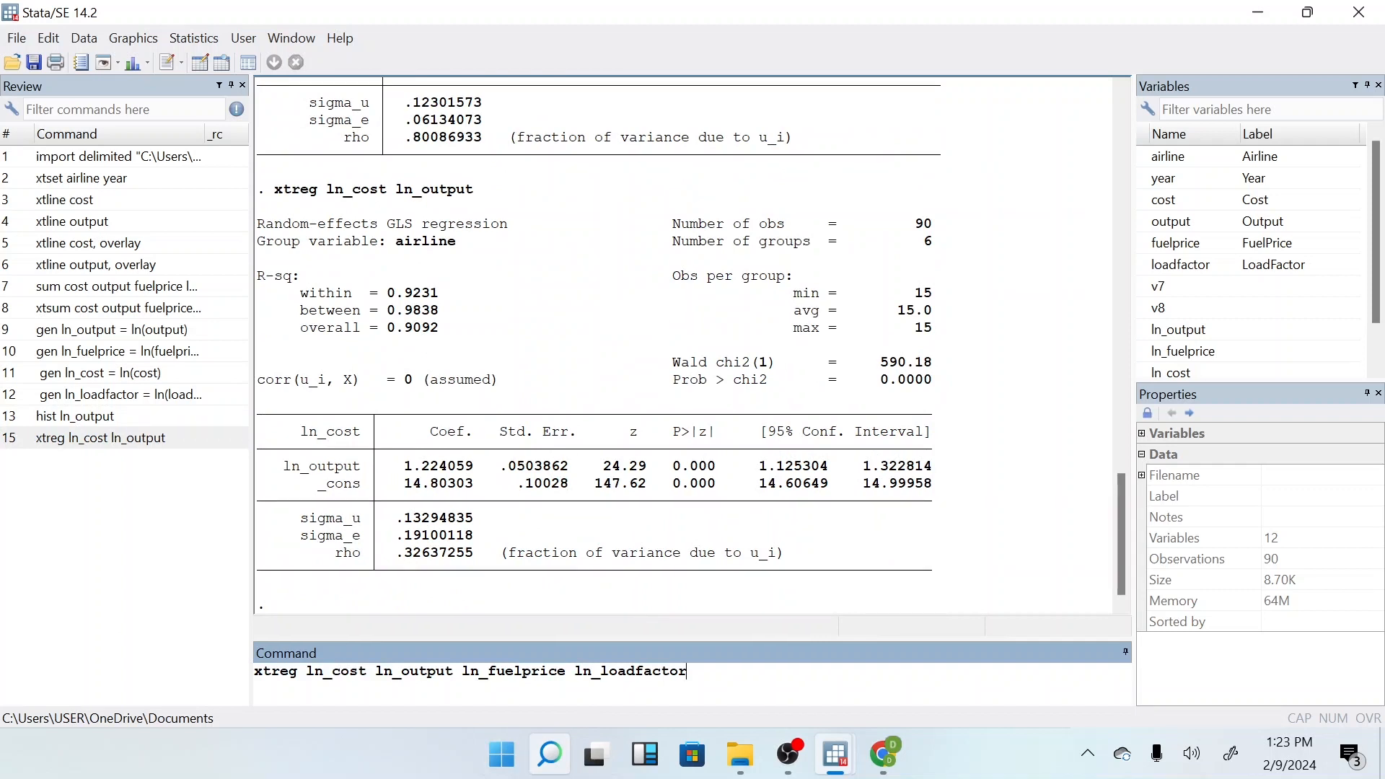
{"action": "type", "text": ", fe robust"}
{"action": "key", "text": "Return"}
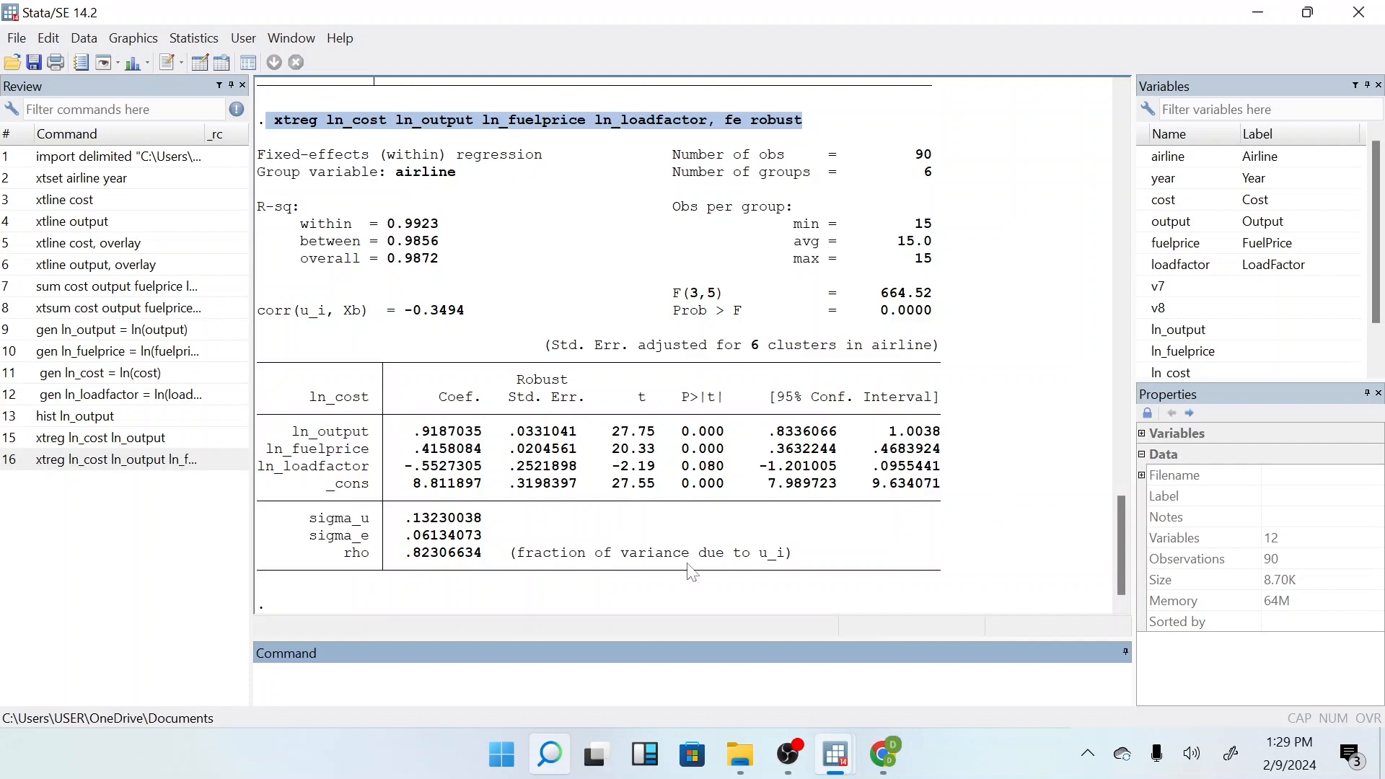
Add time effects by running "xtreg ln_cost ln_output ln_fuelprice ln_loadfactor i.year, fe robust" and show its full output
{"action": "type", "text": "xtreg ln_cost ln_output ln_fuelprice ln_loadfactor, fe robust"}
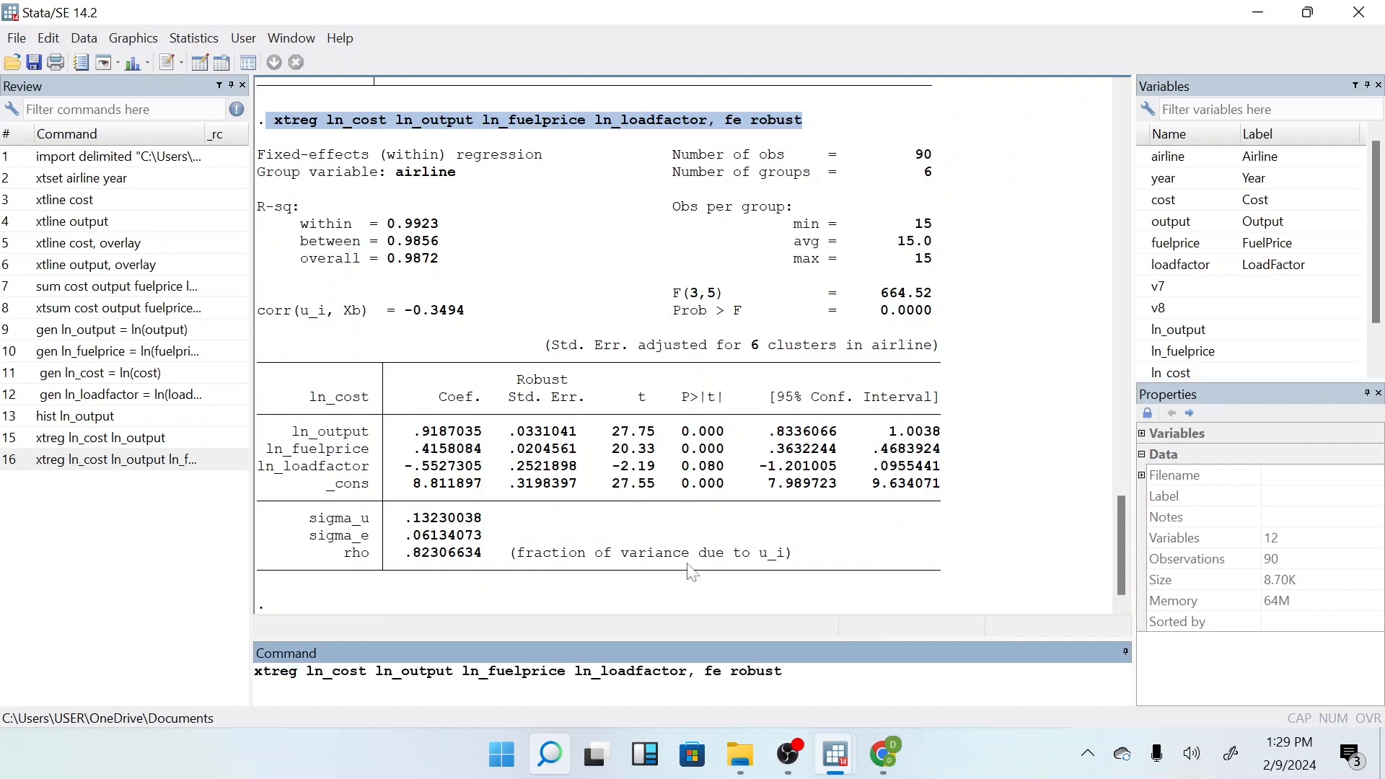
{"action": "type", "text": "i.year"}
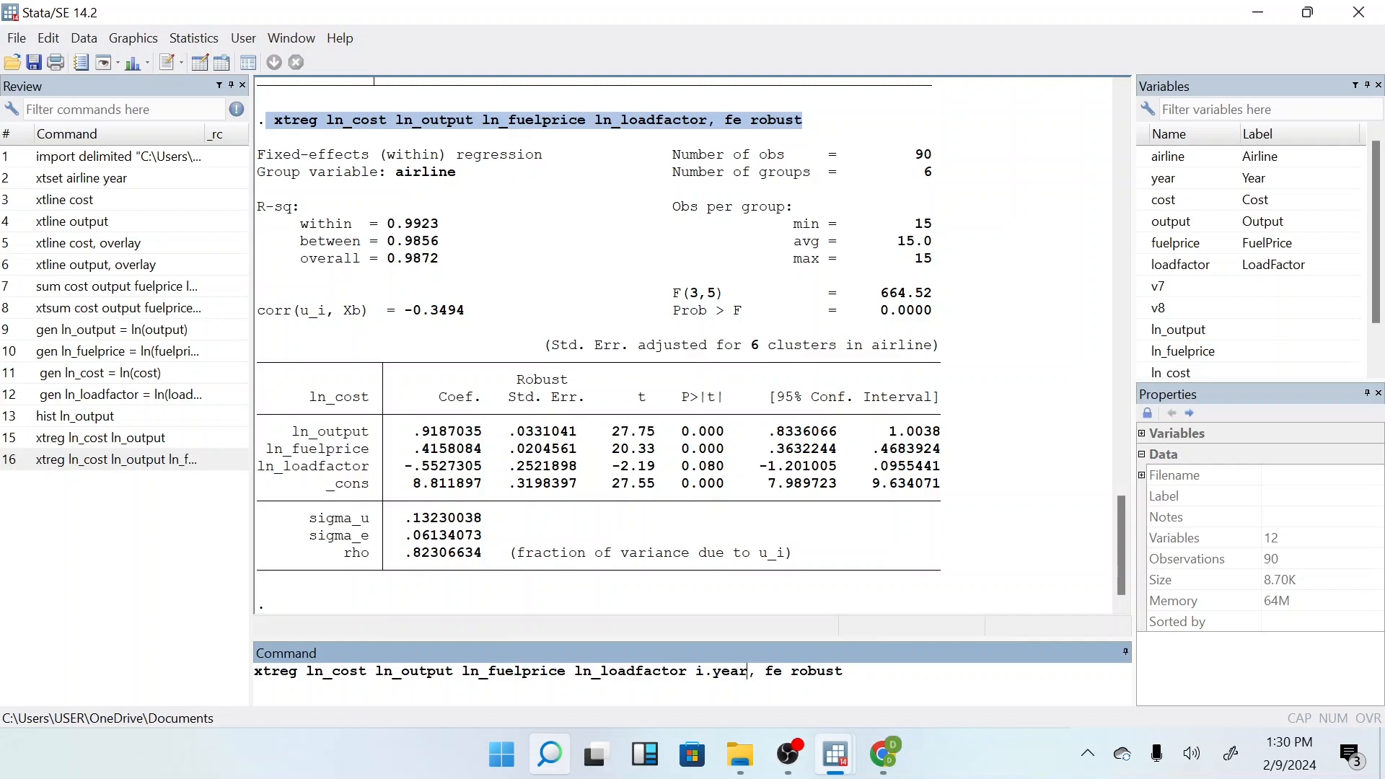
{"action": "key", "text": "Return"}
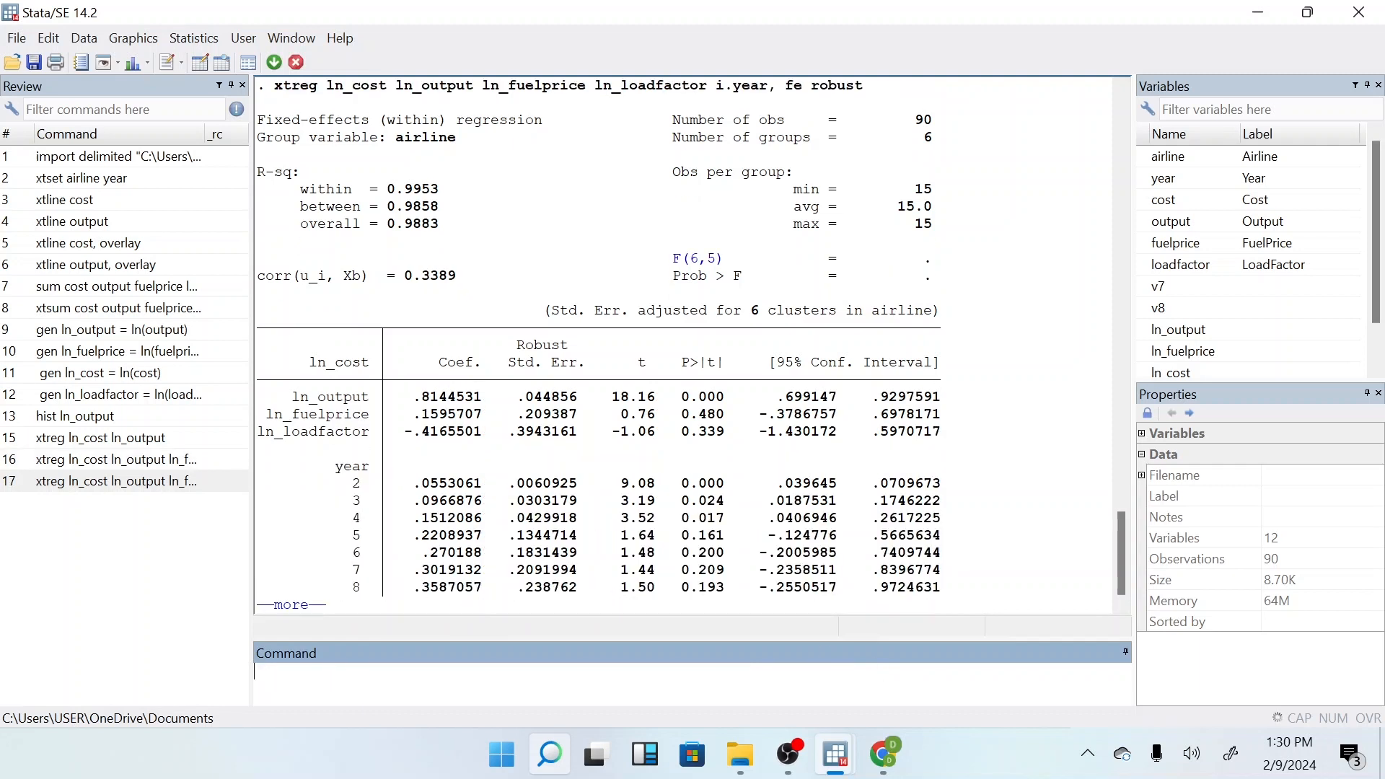
{"action": "left_click", "coordinate": [296, 613]}
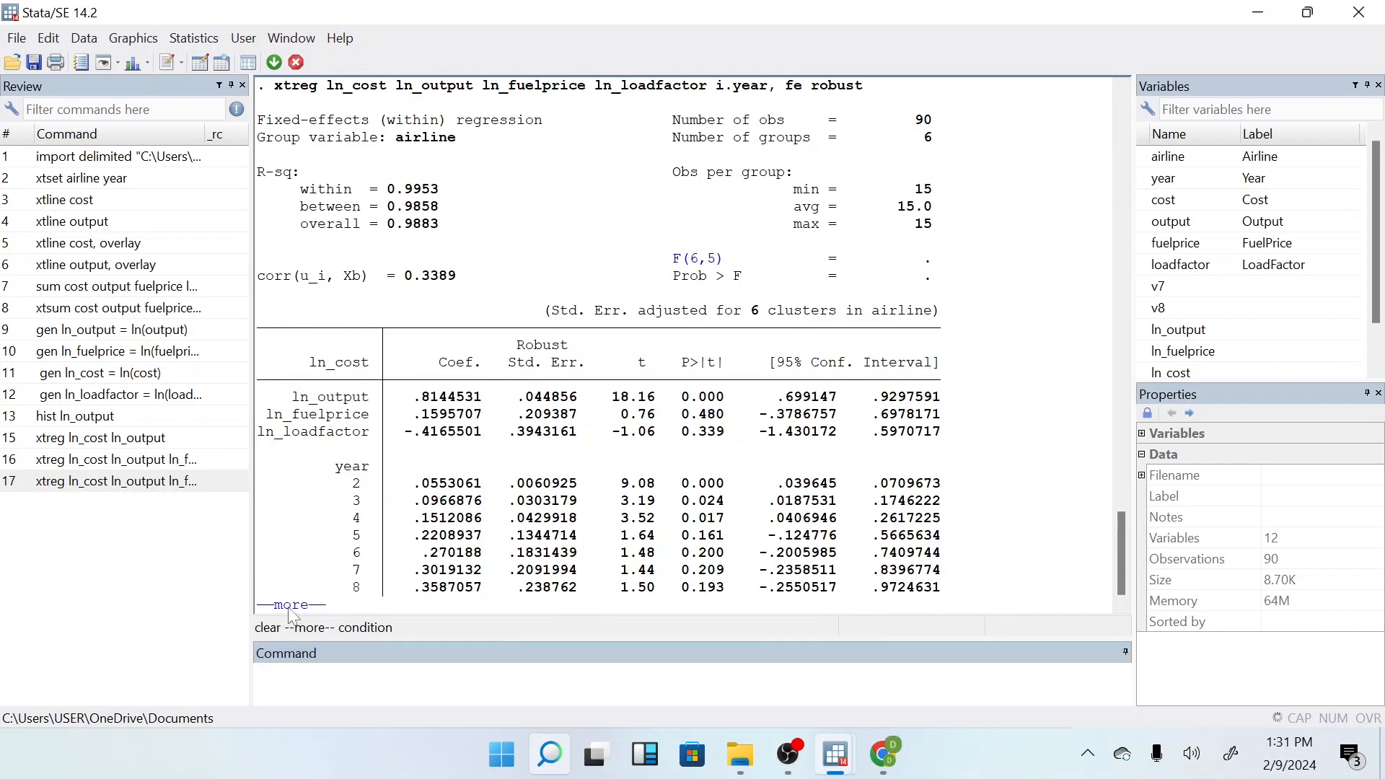
{"action": "scroll", "coordinate": [372, 353], "scroll_direction": "up", "scroll_amount": 5}
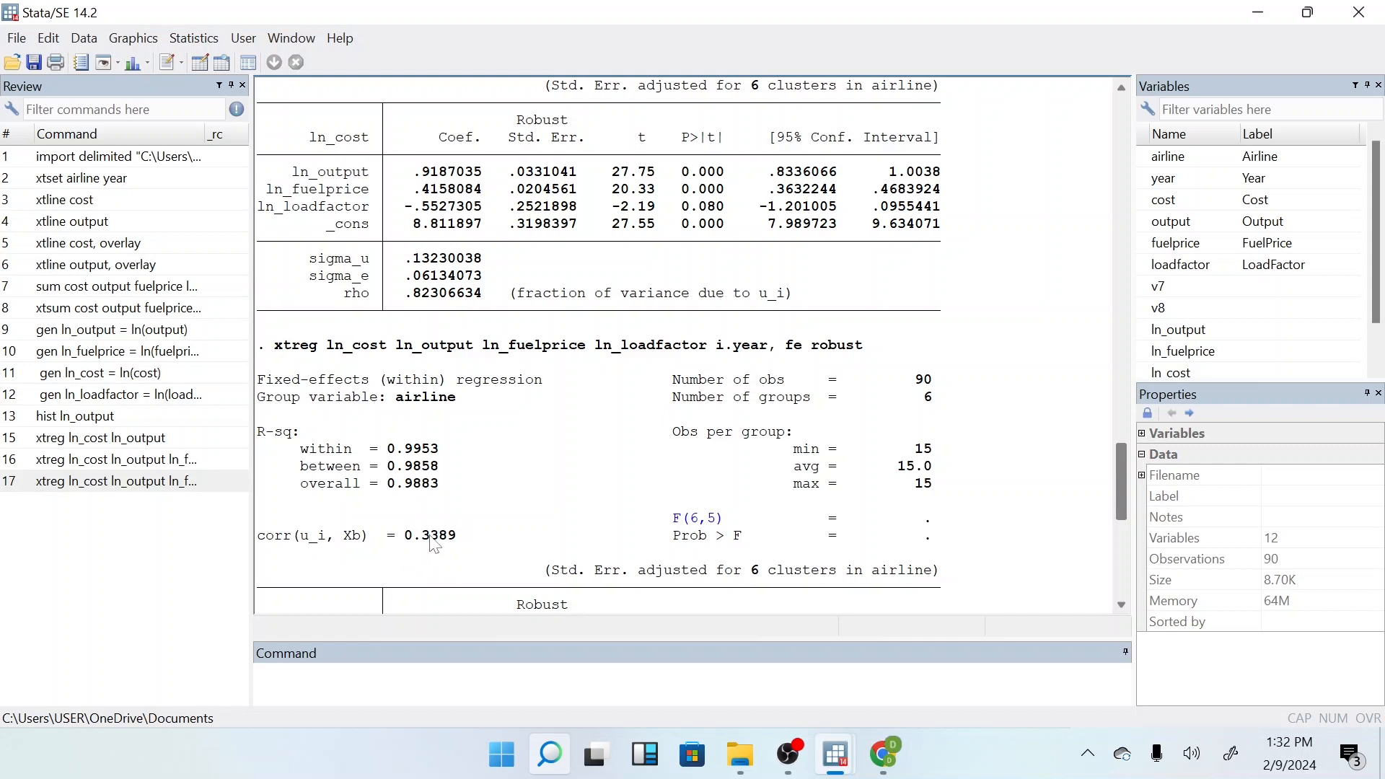
{"action": "scroll", "coordinate": [433, 542], "scroll_direction": "down", "scroll_amount": 9}
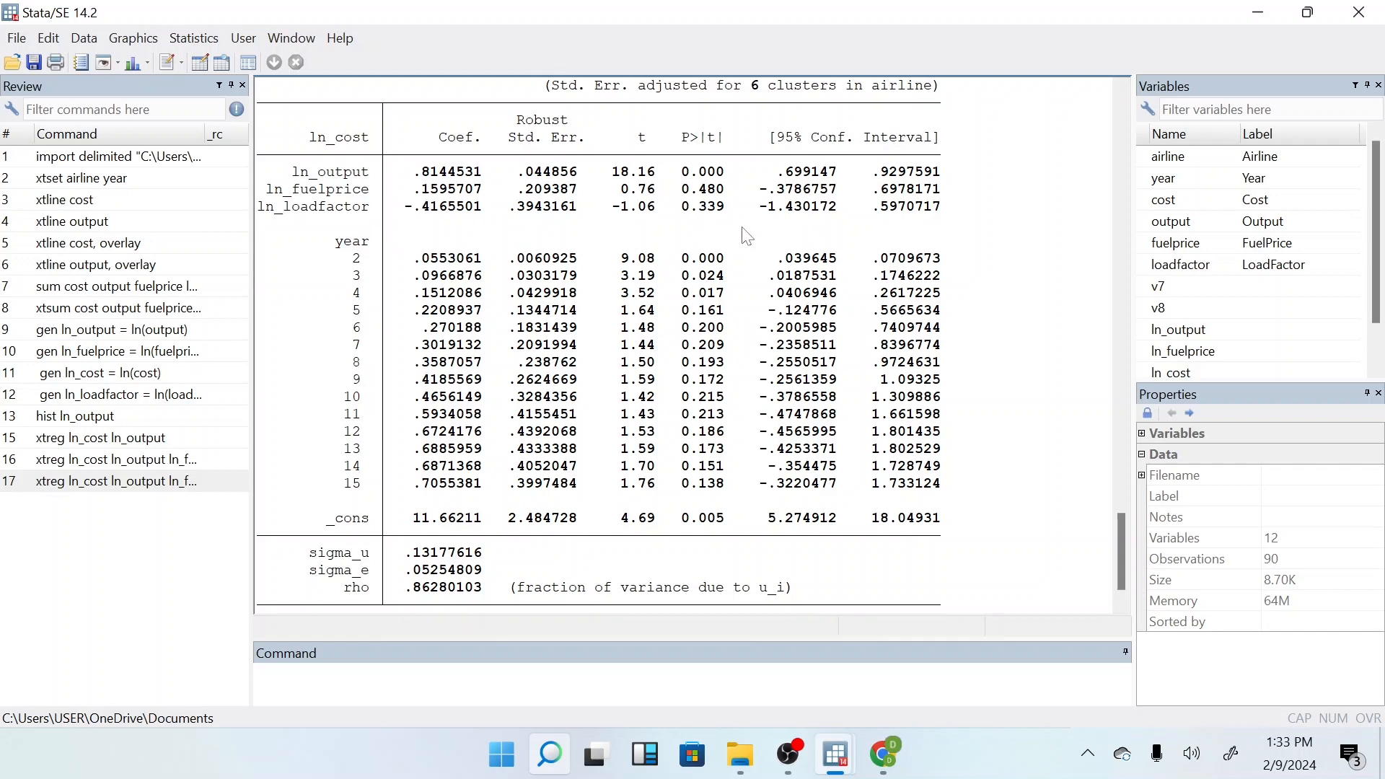
{"action": "scroll", "coordinate": [1031, 507], "scroll_direction": "down", "scroll_amount": 1}
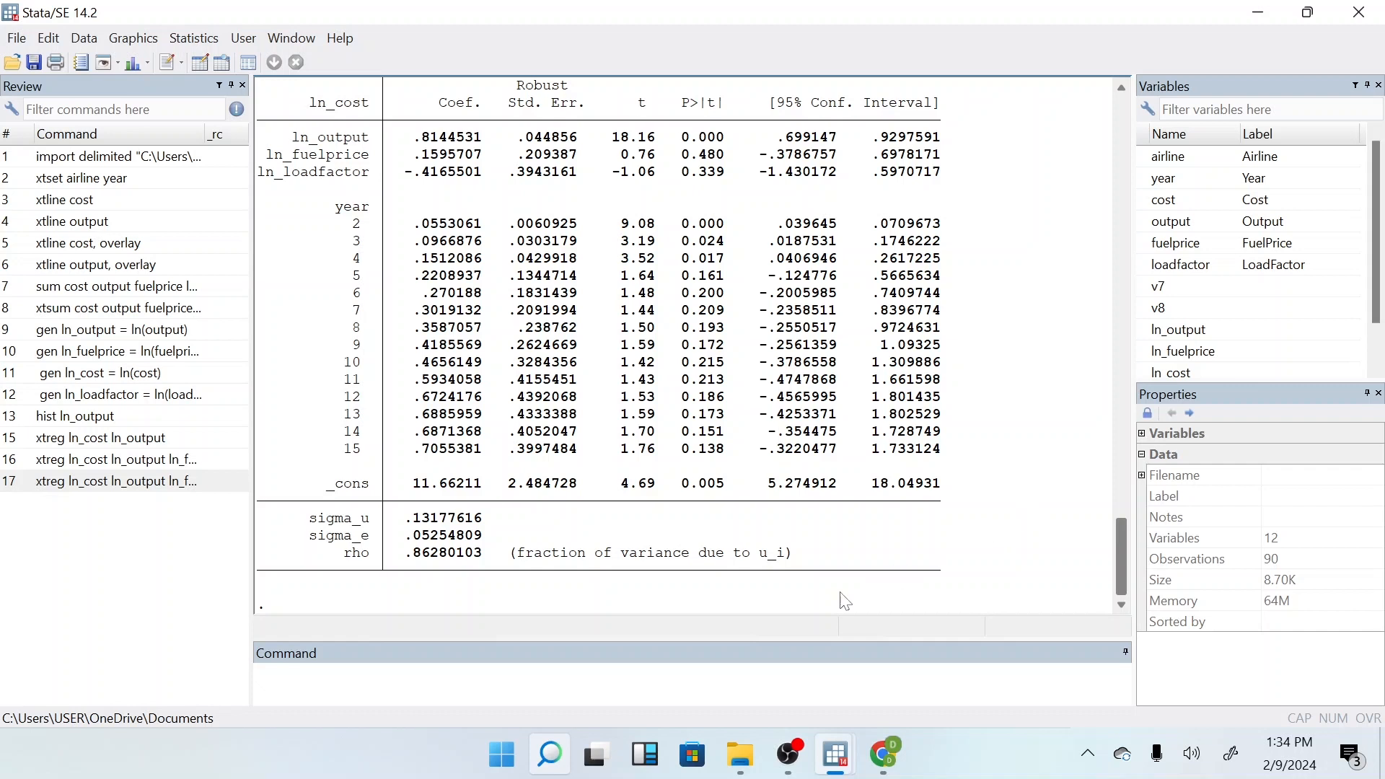
Install the reghdfe and ftools packages with the commands "ssc install reghdfe" and "ssc install ftools"
{"action": "left_click", "coordinate": [577, 683]}
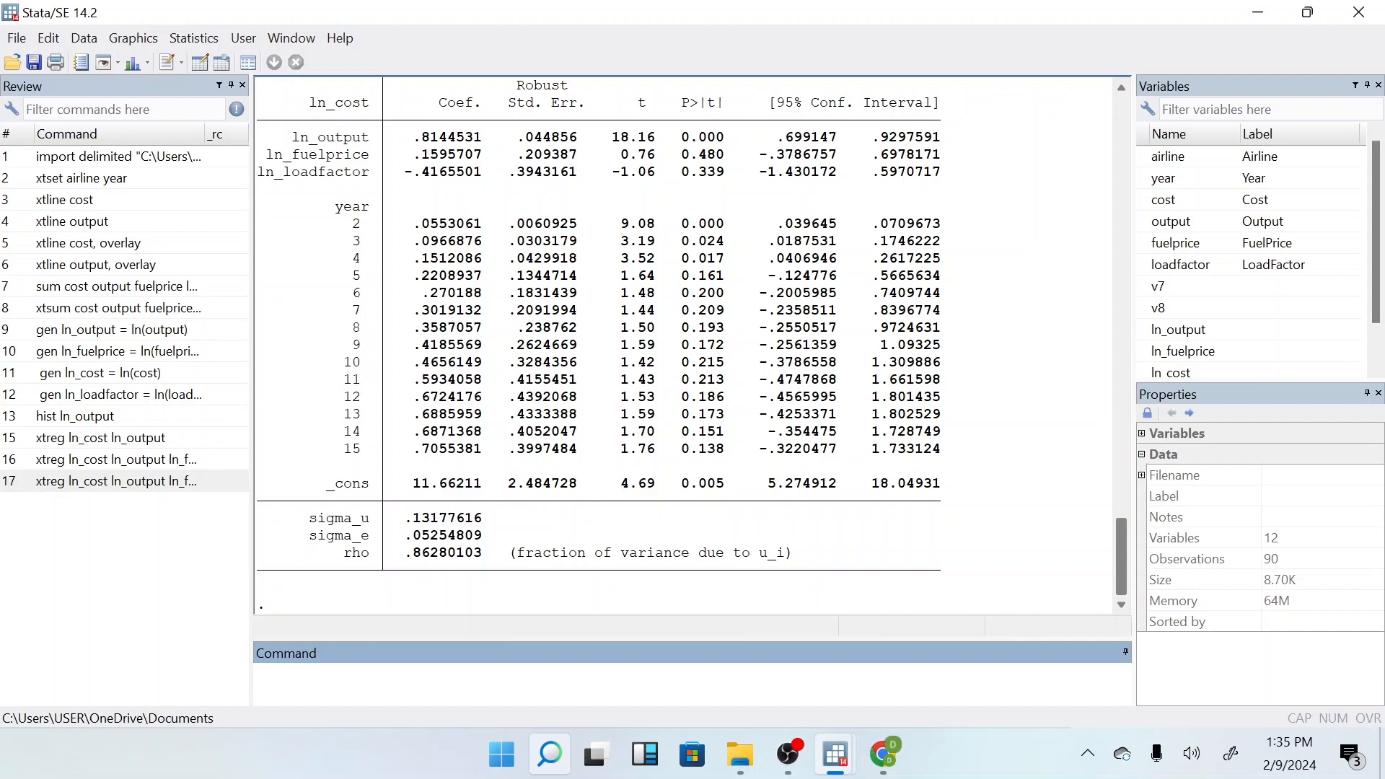
{"action": "type", "text": "ssc install reghdfe"}
{"action": "key", "text": "Return"}
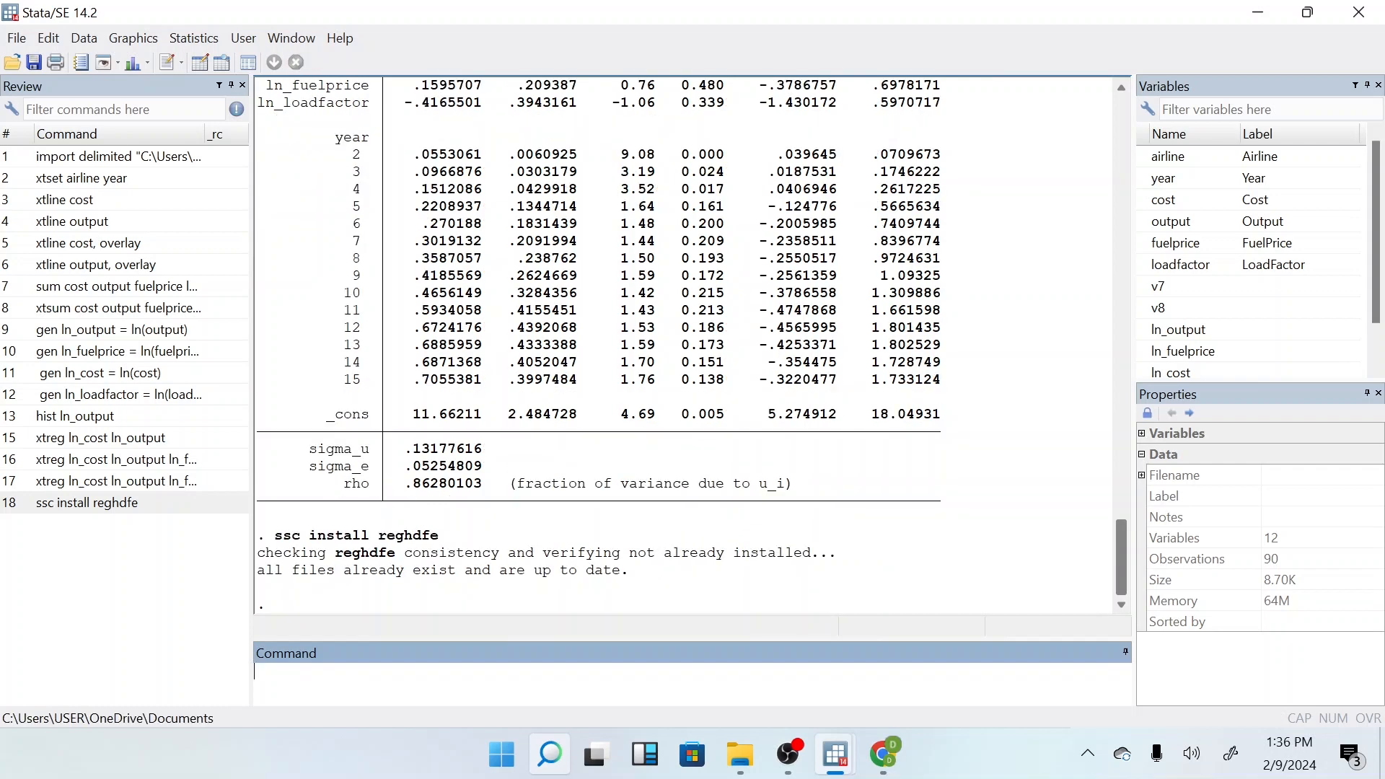
{"action": "type", "text": "ssc install ftools"}
{"action": "key", "text": "Return"}
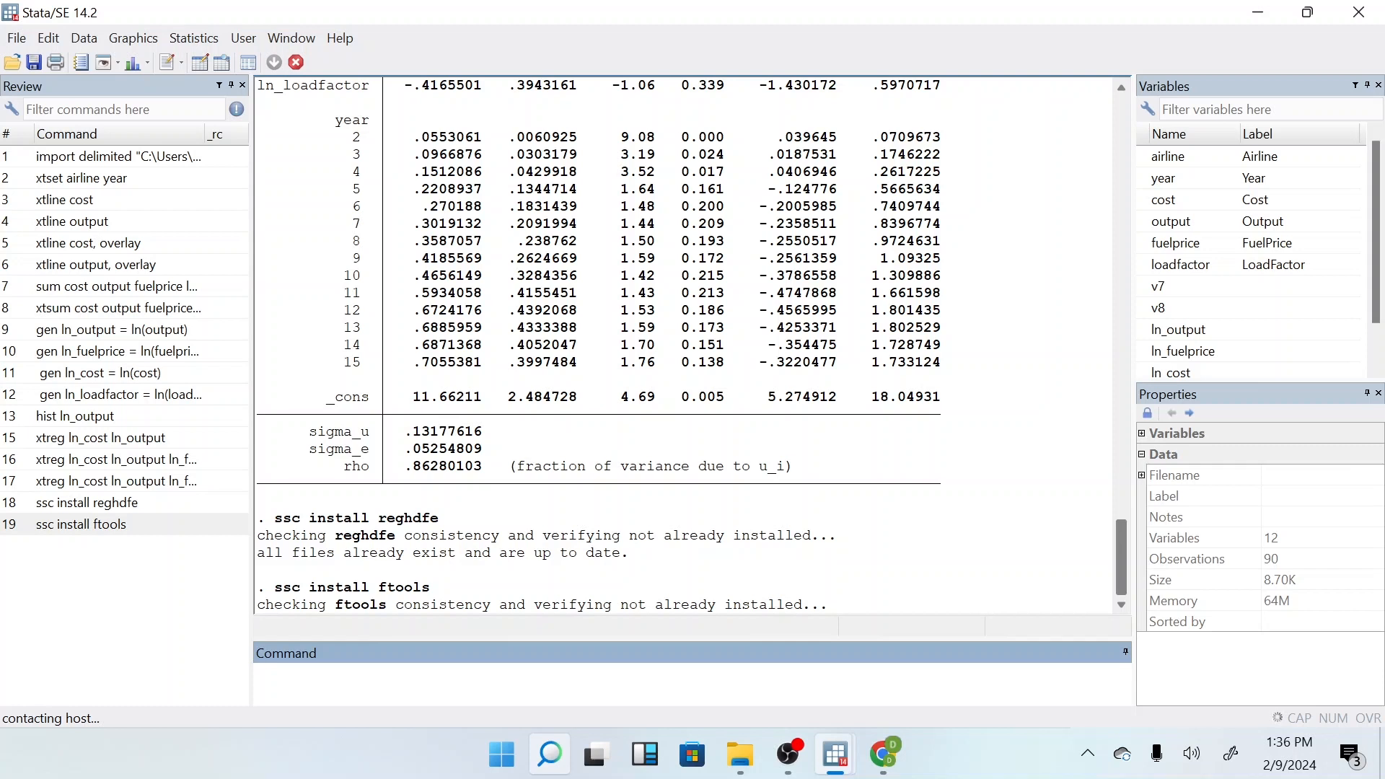
Estimate entity fixed effects with the command "reghdfe ln_cost ln_output ln_fuelprice ln_loadfactor, absorb(airline) vce(cluster airline)"
{"action": "type", "text": "reghdfe ln_cost ln_output ln_fuelprice ln_"}
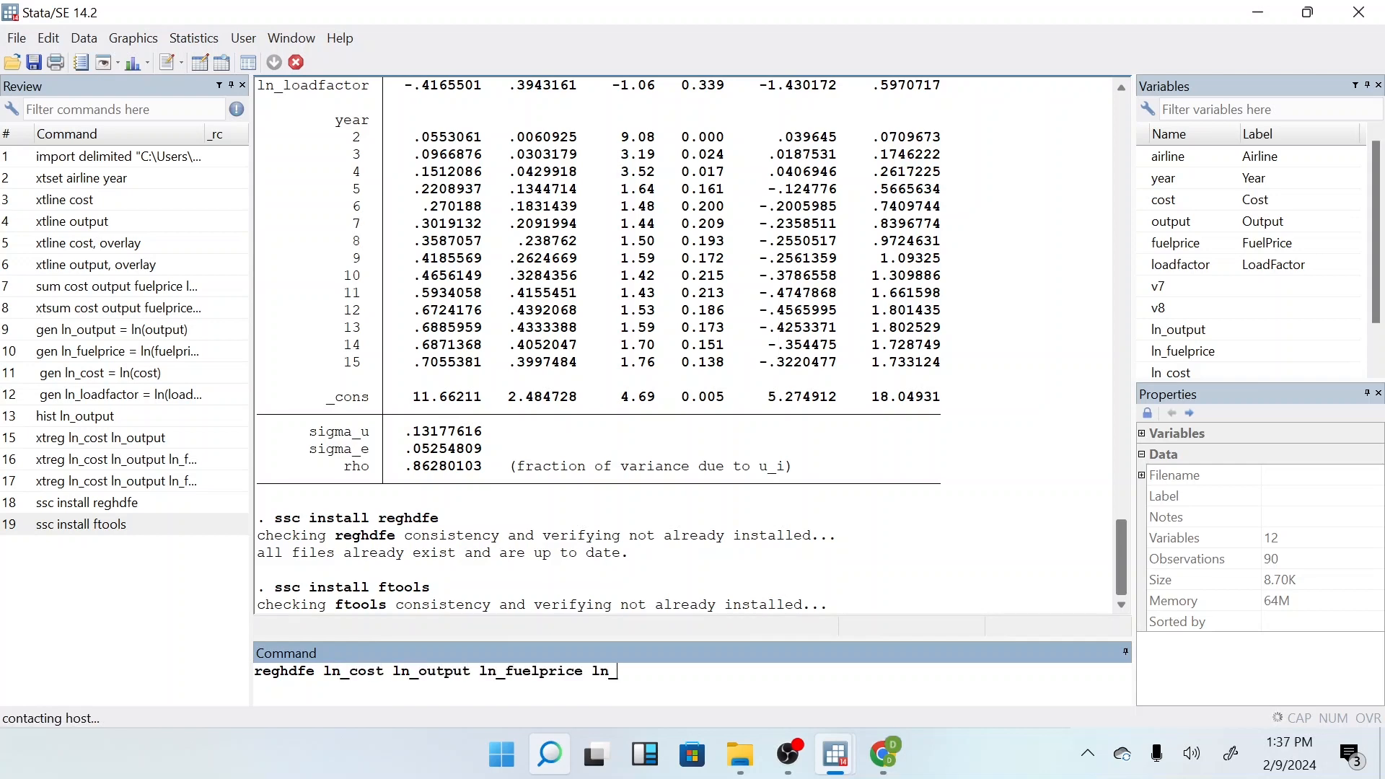
{"action": "type", "text": "loadfactor, absorb("}
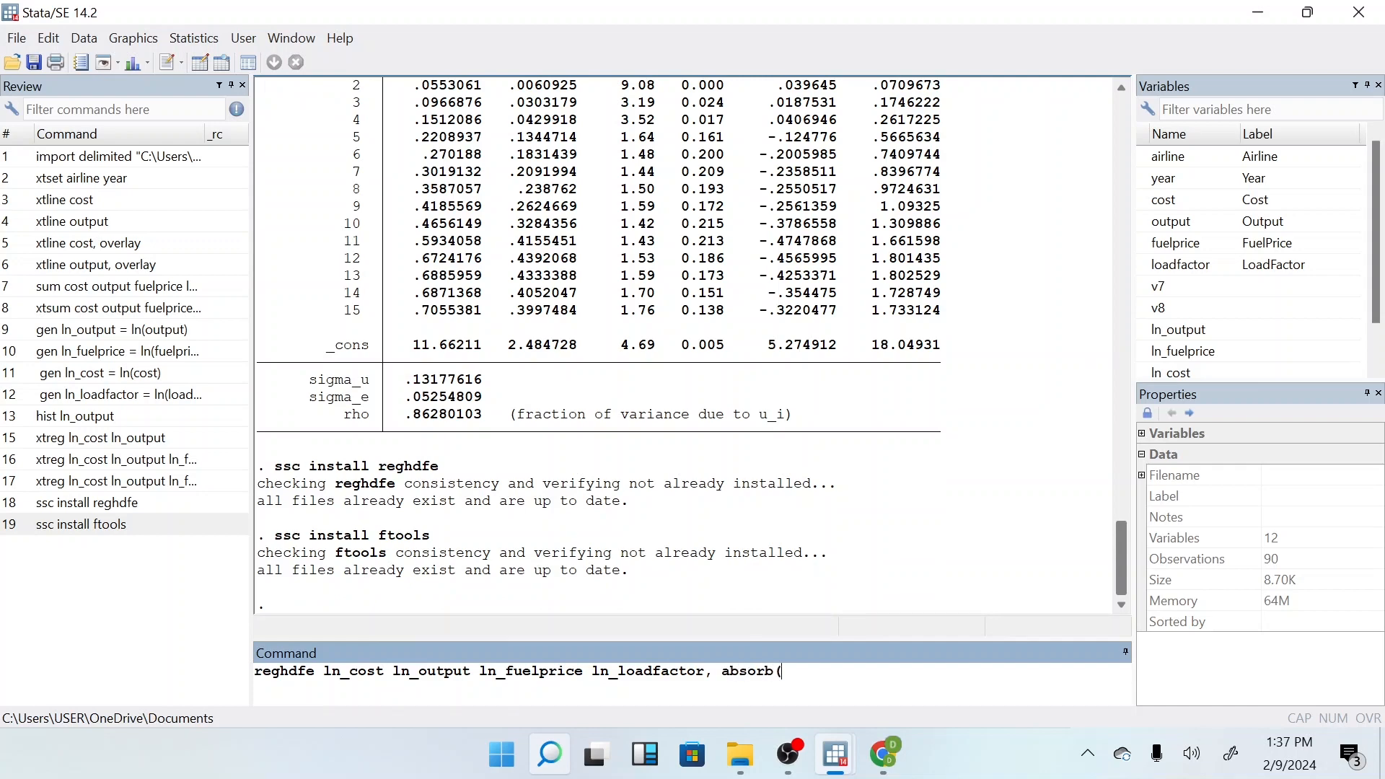
{"action": "type", "text": "airline) vce("}
{"action": "key", "text": "Return"}
{"action": "key", "text": "Page_Up"}
{"action": "type", "text": "cluster airlin"}
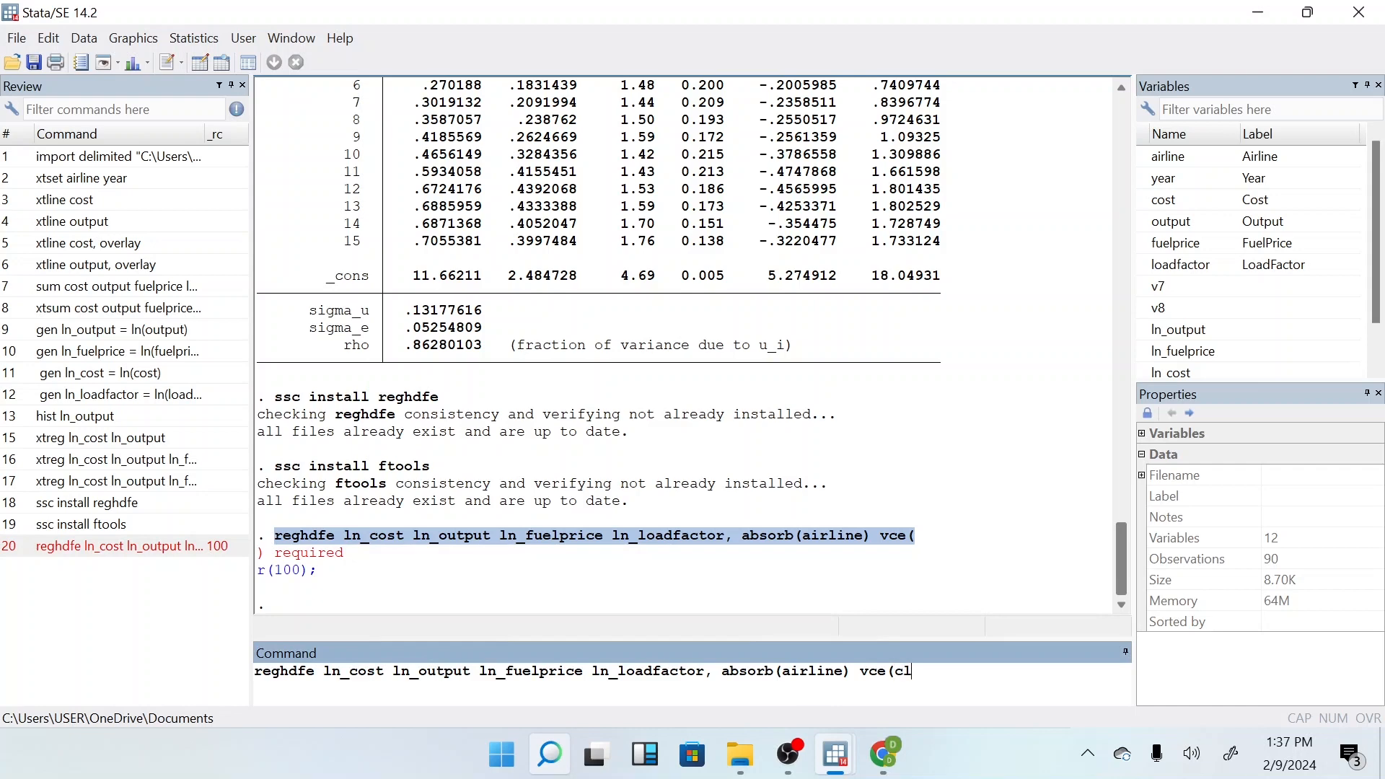
{"action": "type", "text": "e)"}
{"action": "key", "text": "Return"}
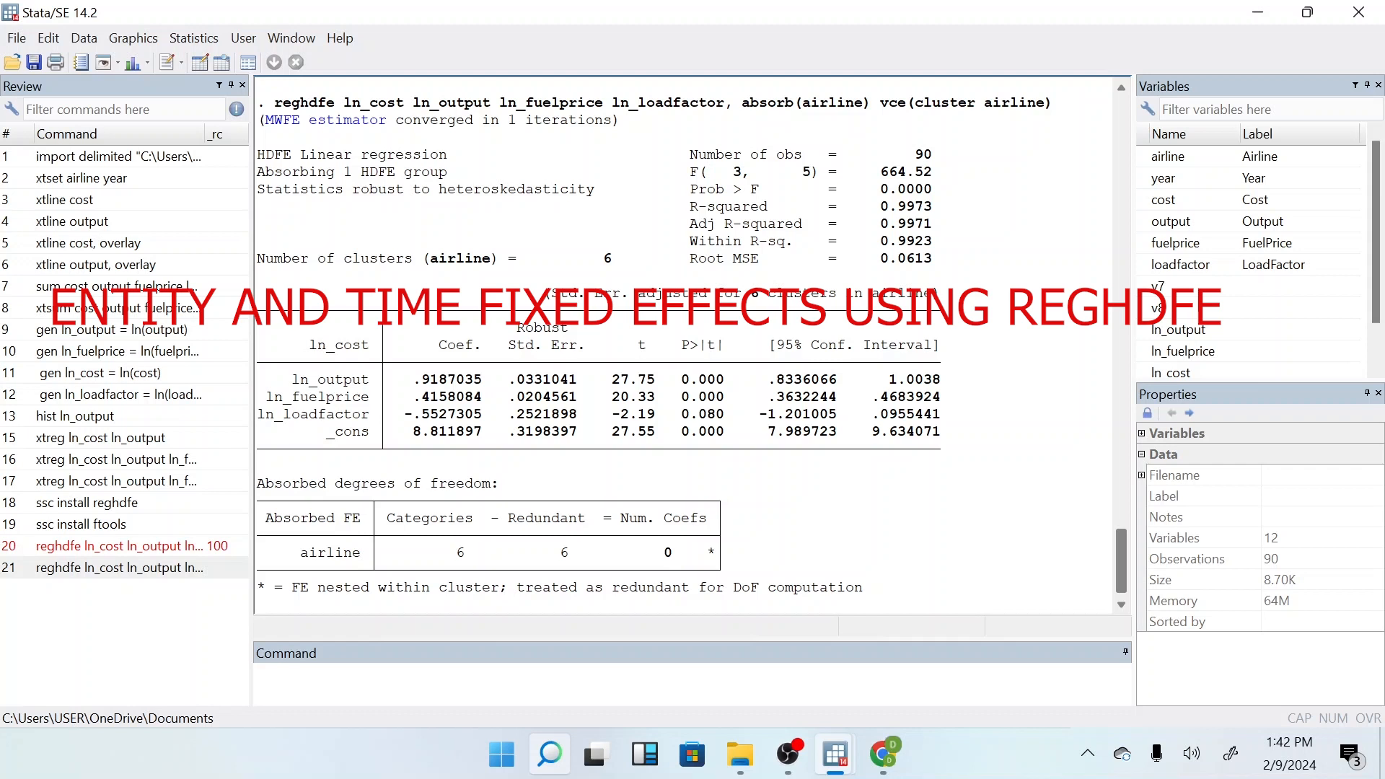
Estimate entity and time fixed effects with "reghdfe ln_cost ln_output ln_fuelprice ln_loadfactor, absorb(airline year) vce(cluster airline)" and show the full output
{"action": "type", "text": "re"}
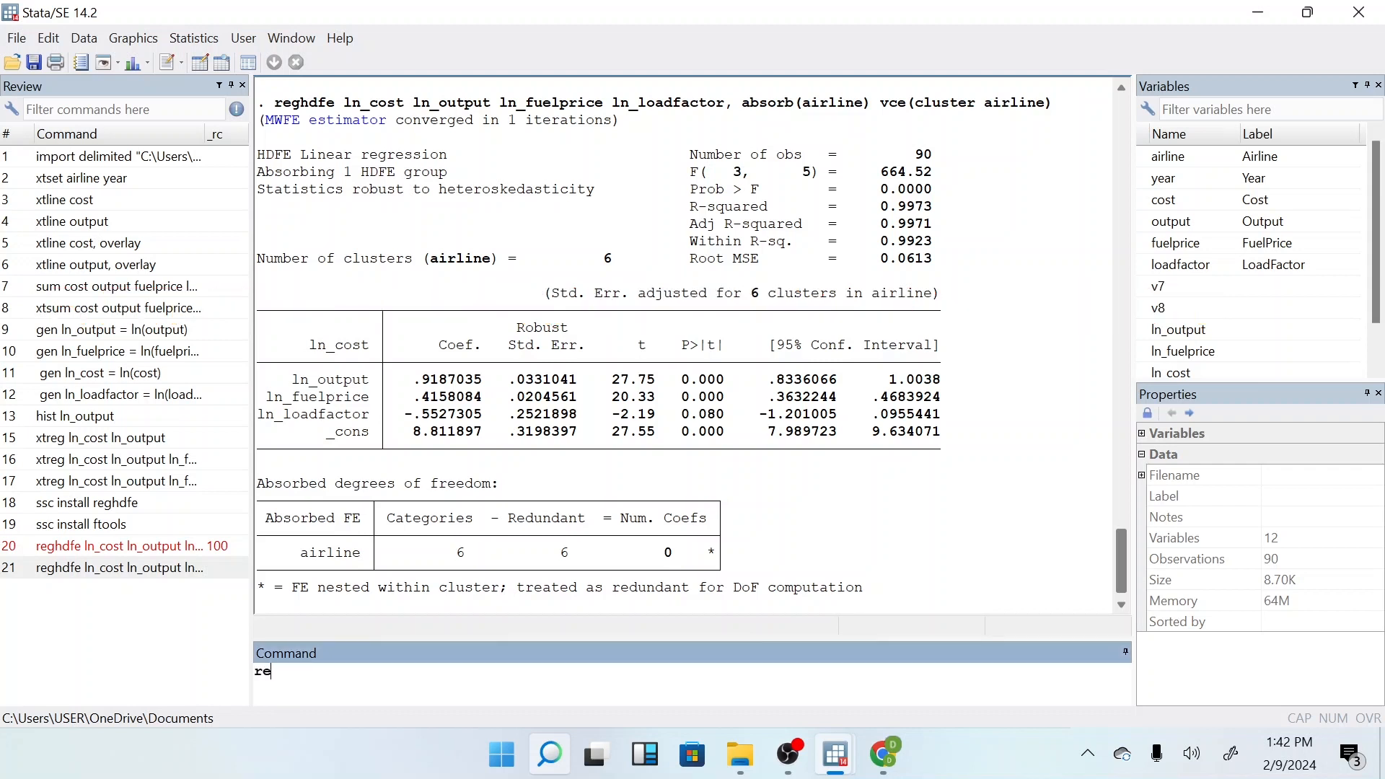
{"action": "type", "text": "ghdfe ln_cost ln_output ln_fuelprice ln_loadfactor, absorb(airline year) vce"}
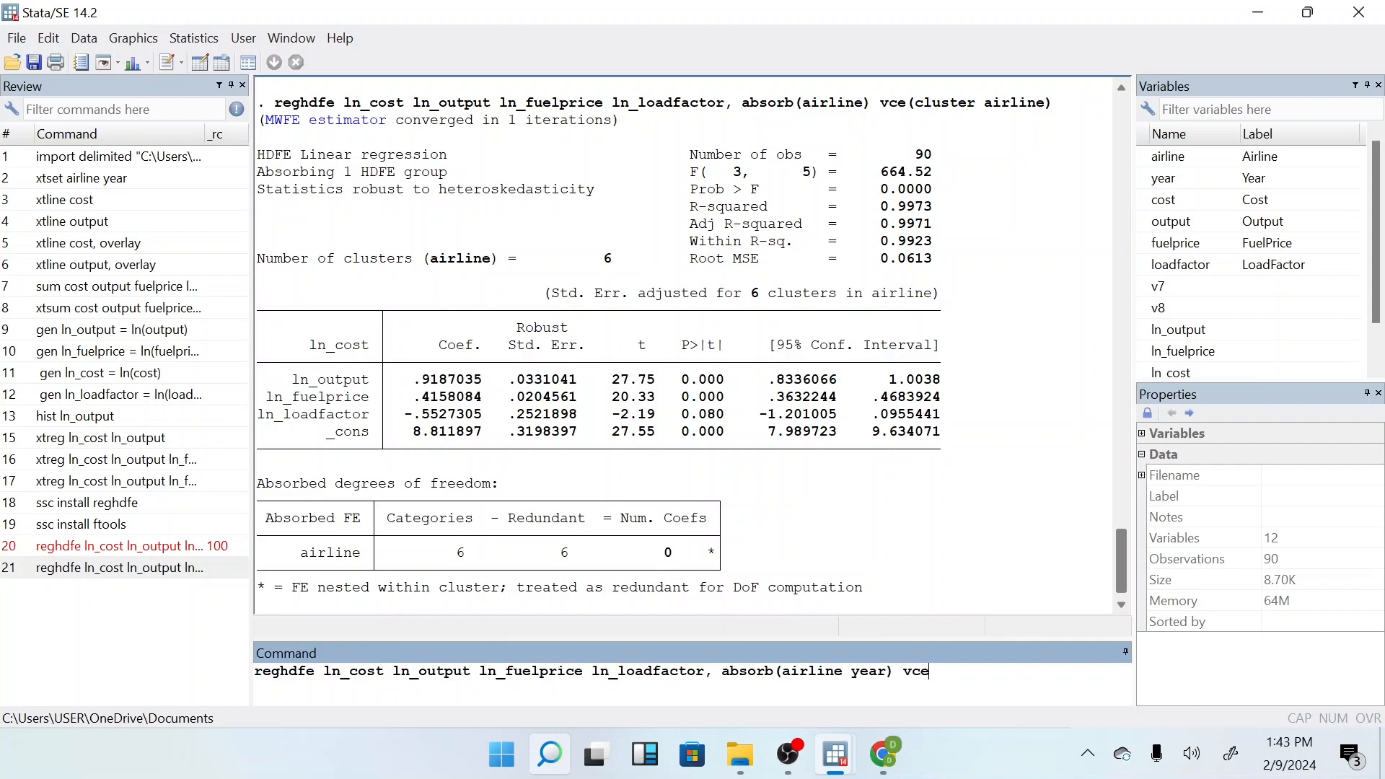
{"action": "type", "text": "(cluster airline)"}
{"action": "key", "text": "Return"}
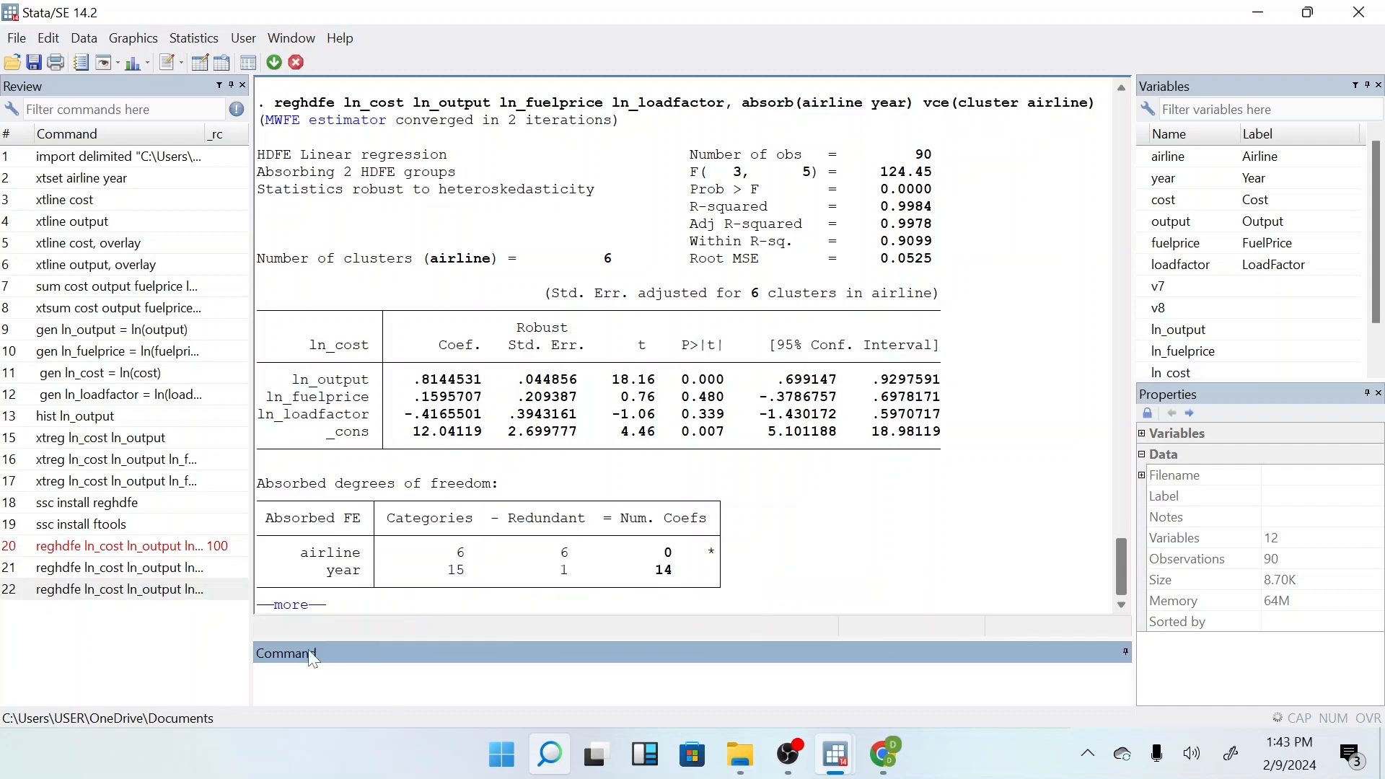
{"action": "left_click", "coordinate": [296, 609]}
{"action": "left_click_drag", "start_coordinate": [1124, 564], "coordinate": [1124, 558]}
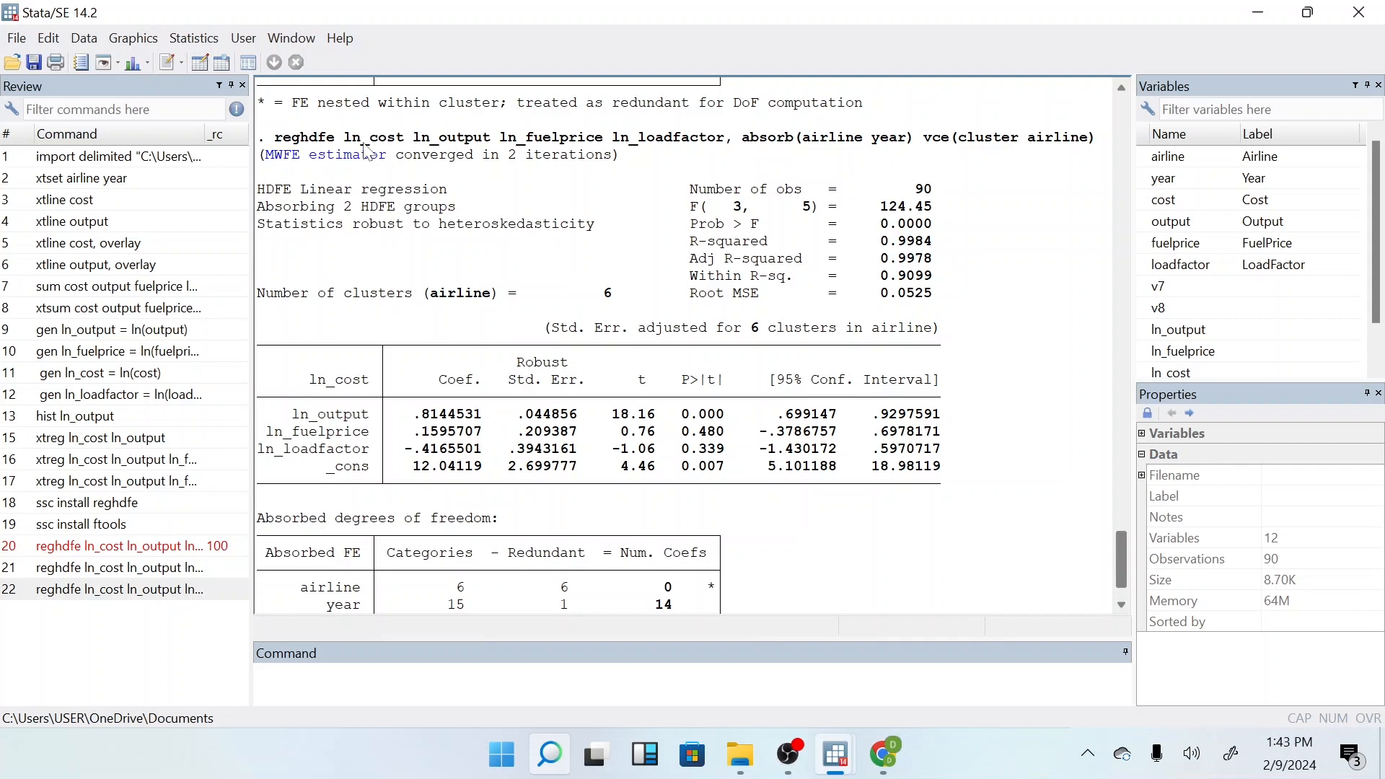